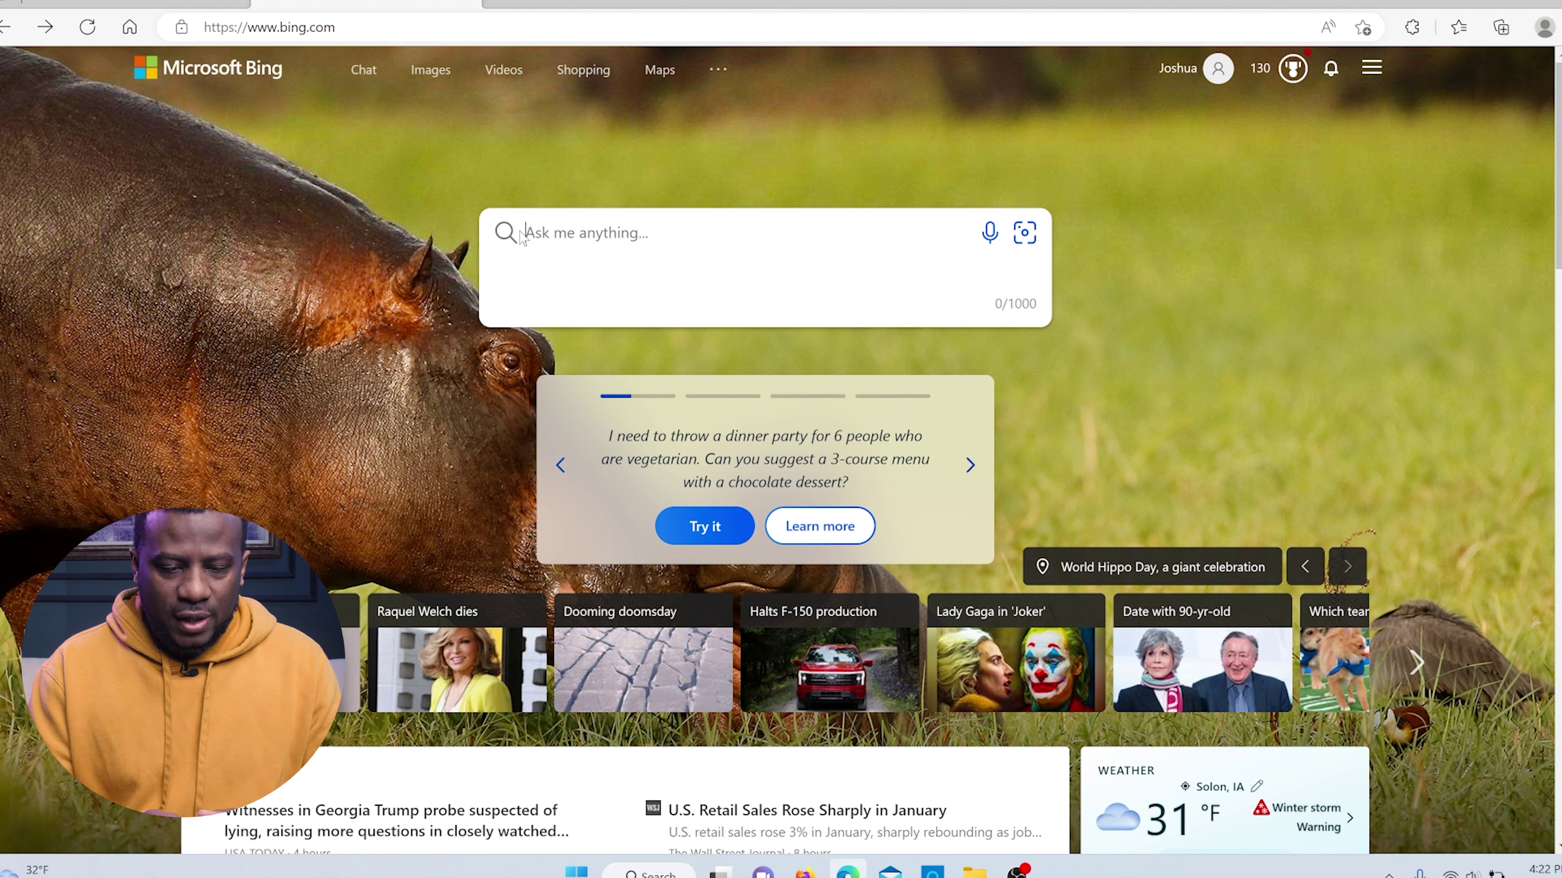
Step: Ask Bing for a YouTube script in the style of the Royalty Family and view it in chat
click(636, 232)
text(write me )
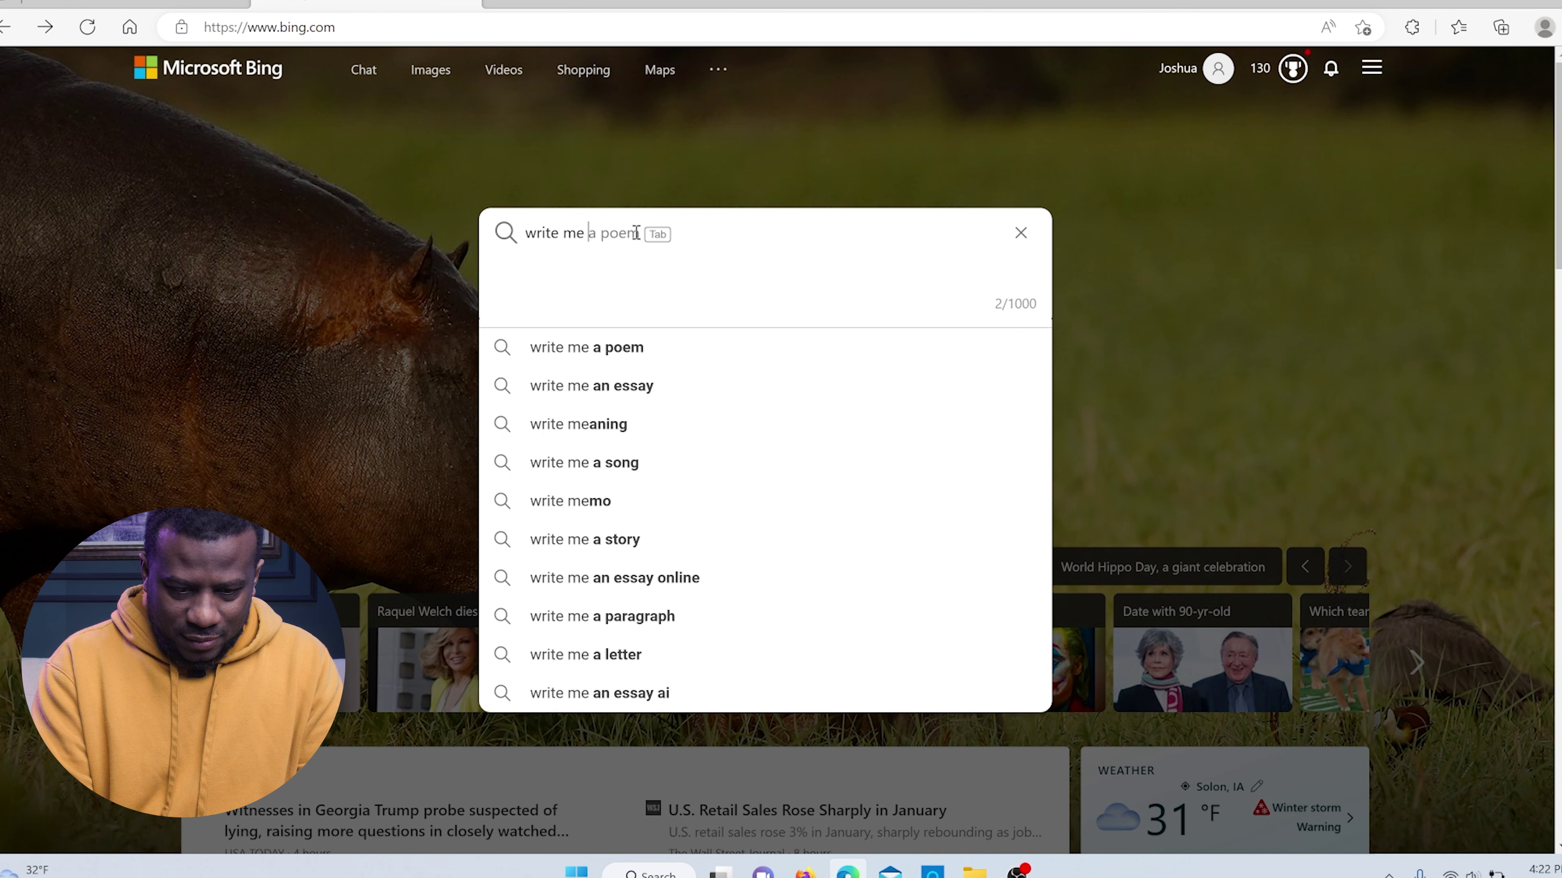
text(a youtube script in the styu)
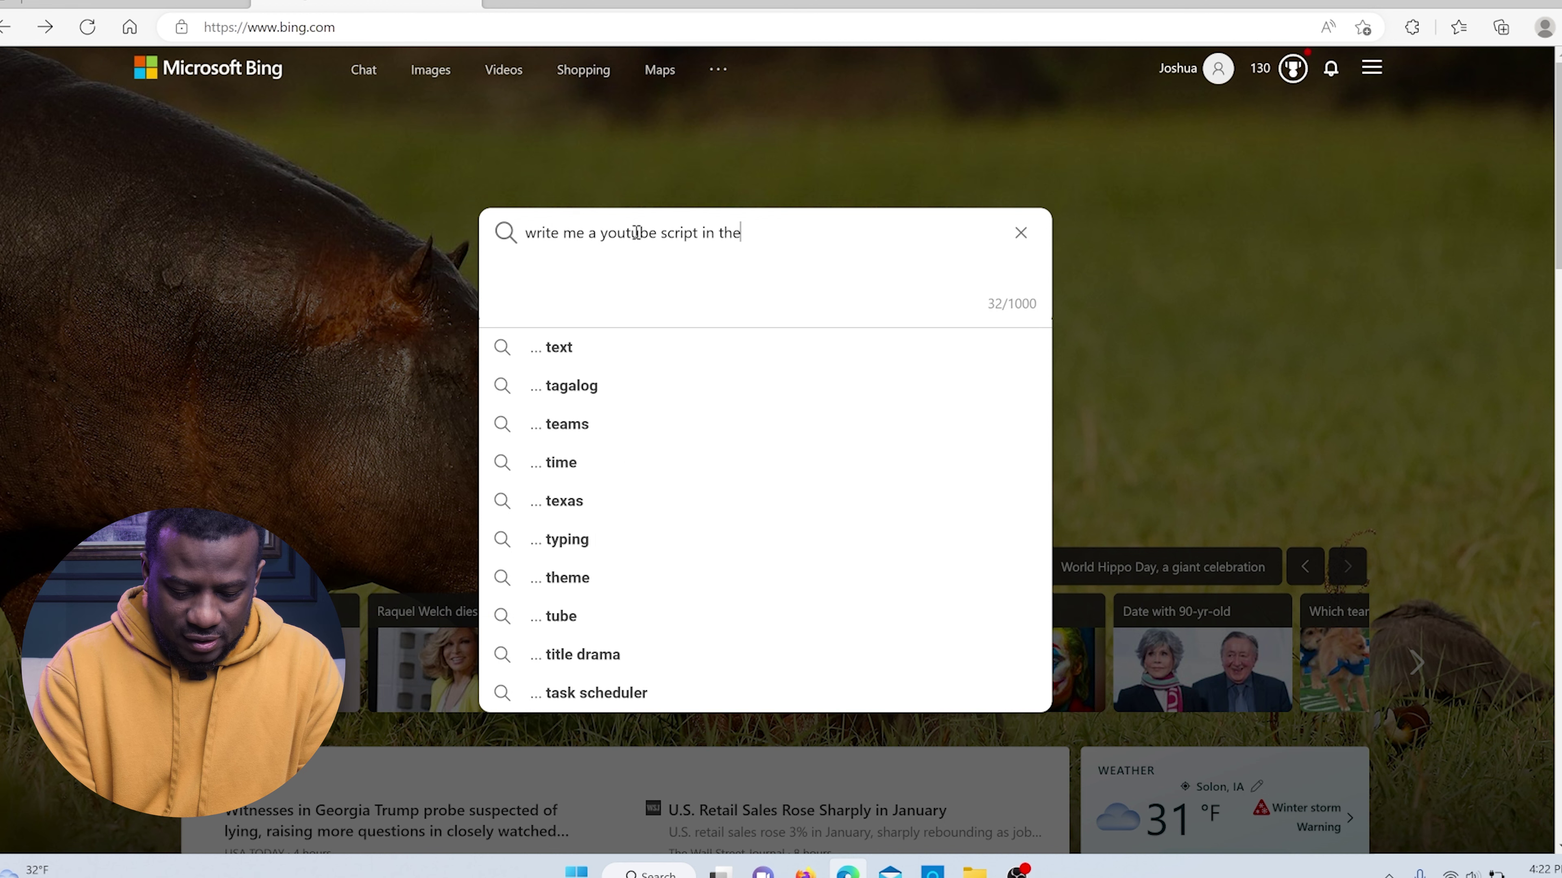
text(le of the royalty family)
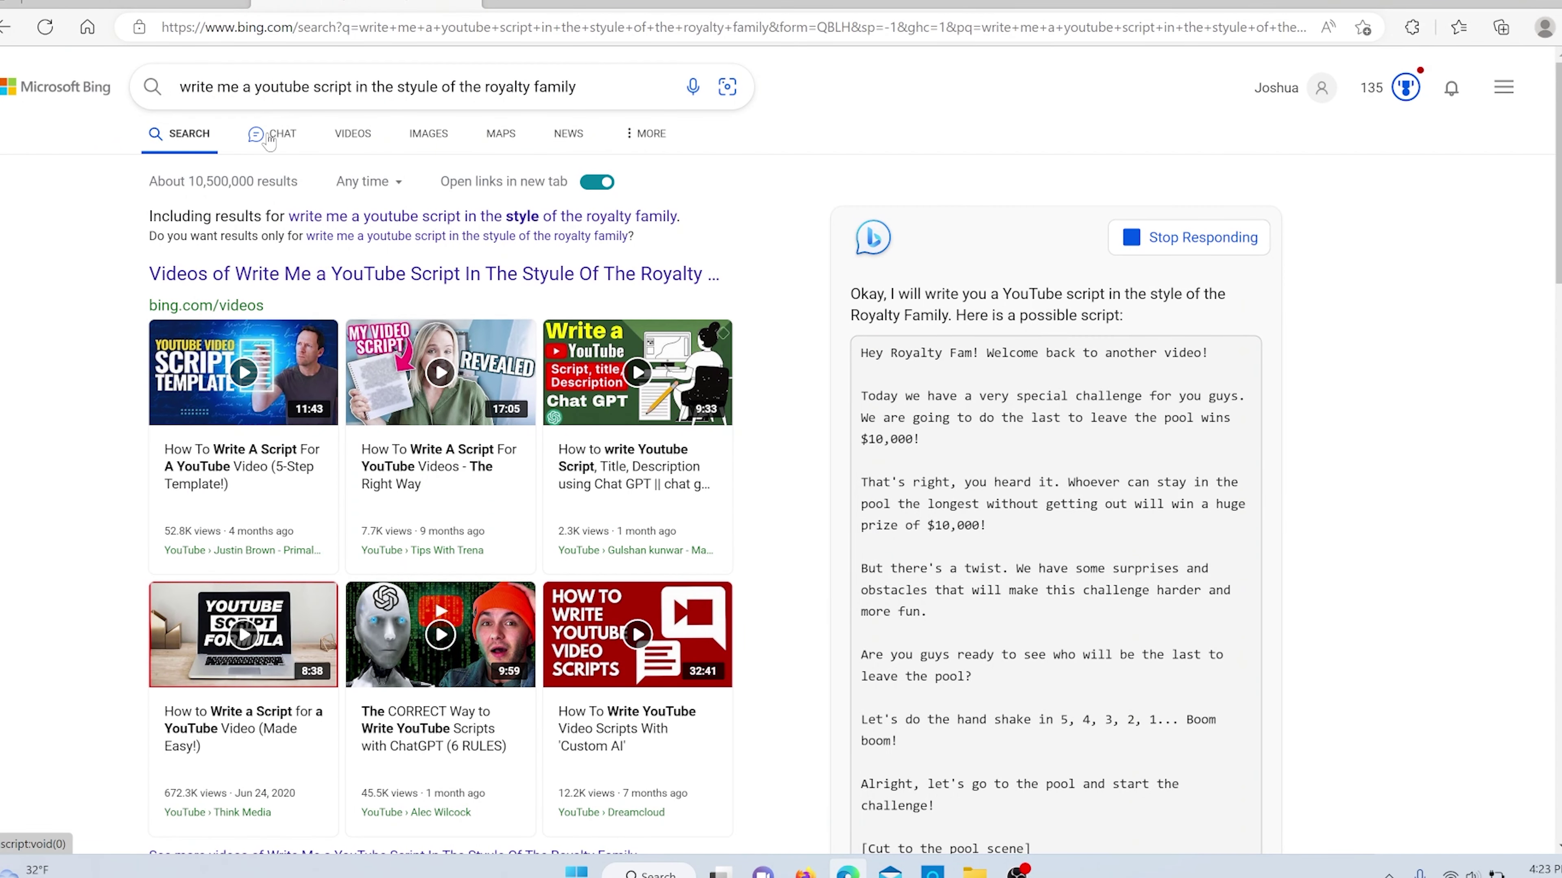
click(269, 138)
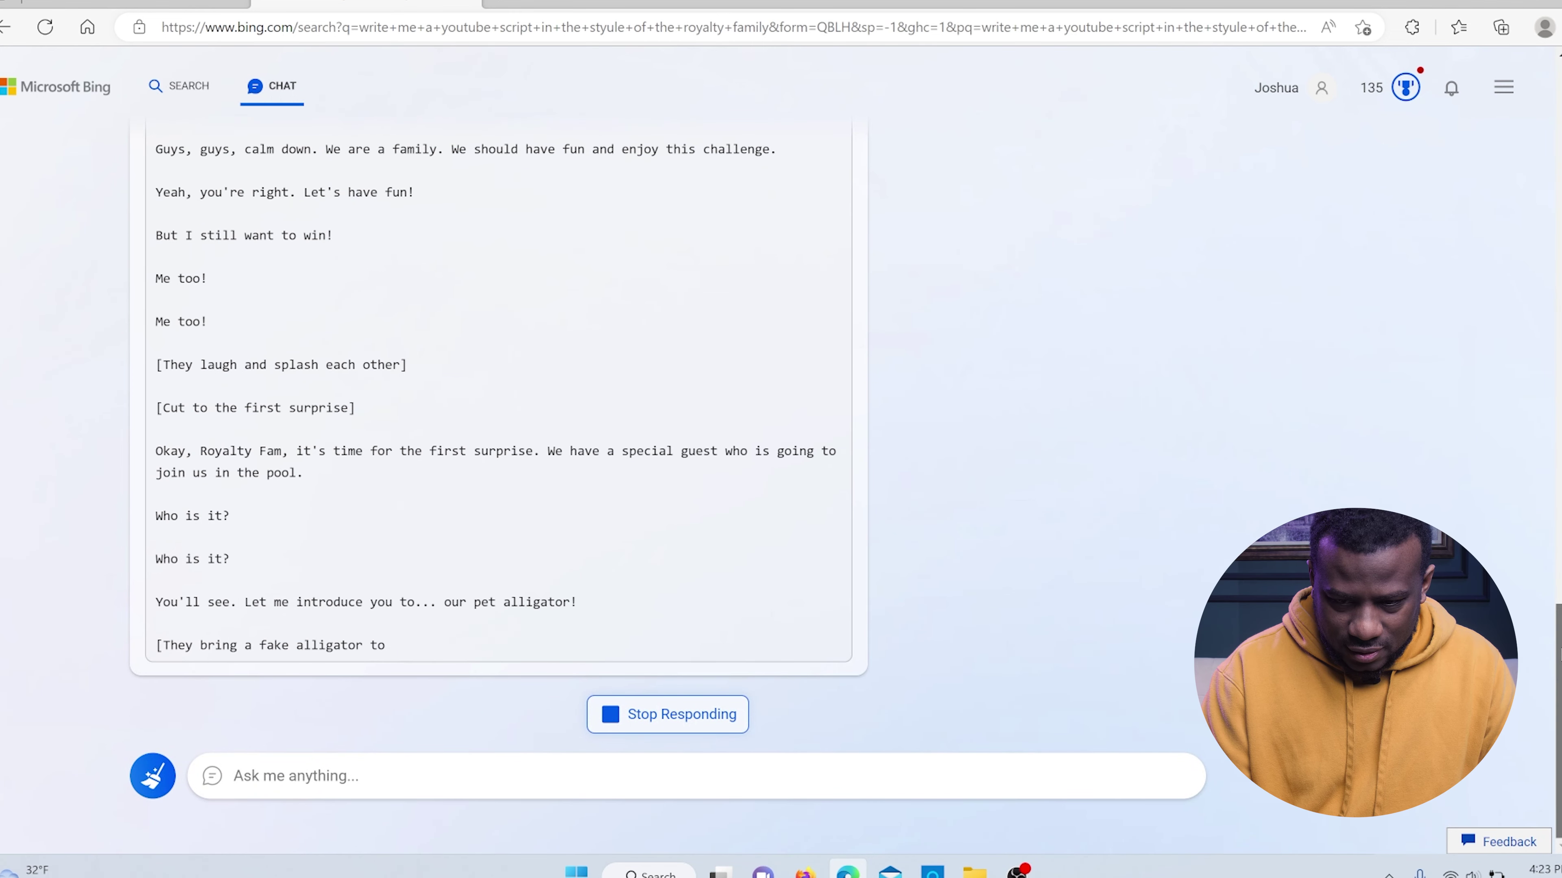
scroll(1559, 532, up, 3)
Step: Stop the script reply and ask for Apple's stock price
click(693, 767)
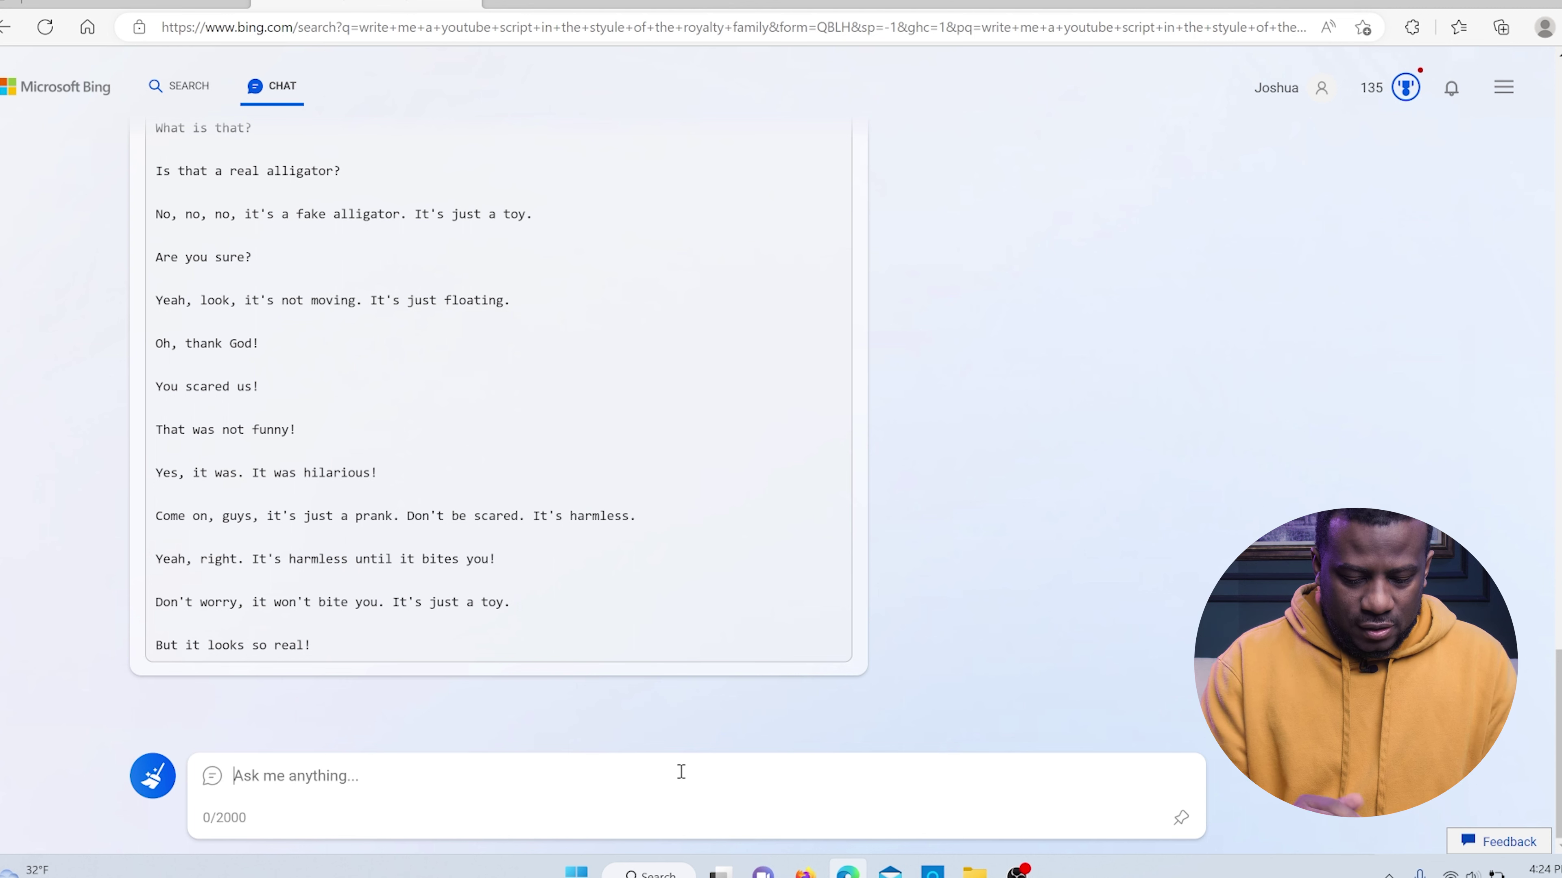
text(stock pr)
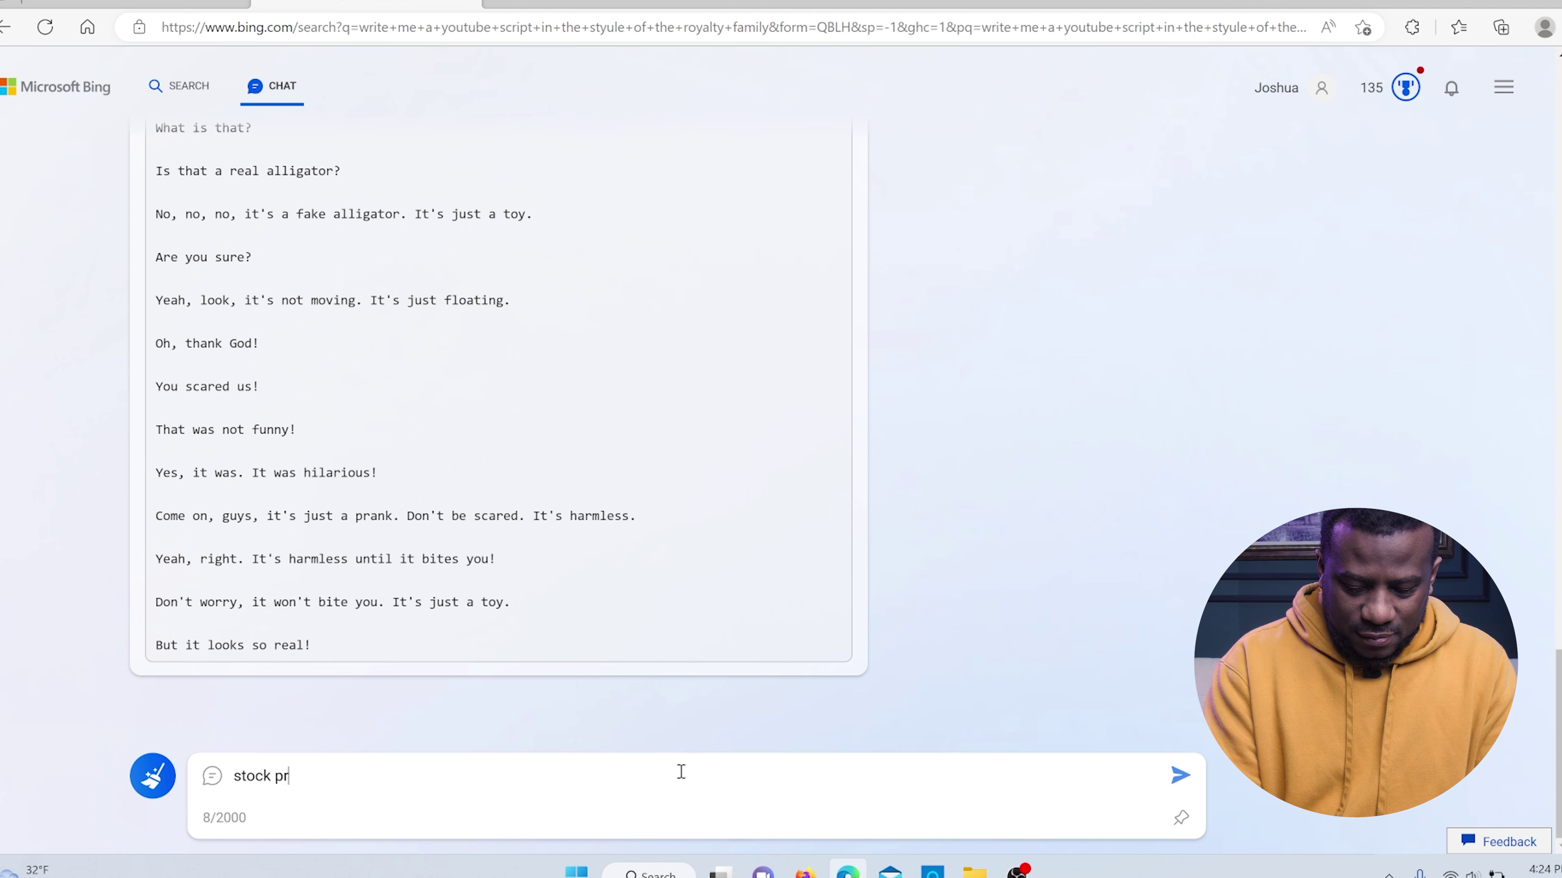
text(ice of apple)
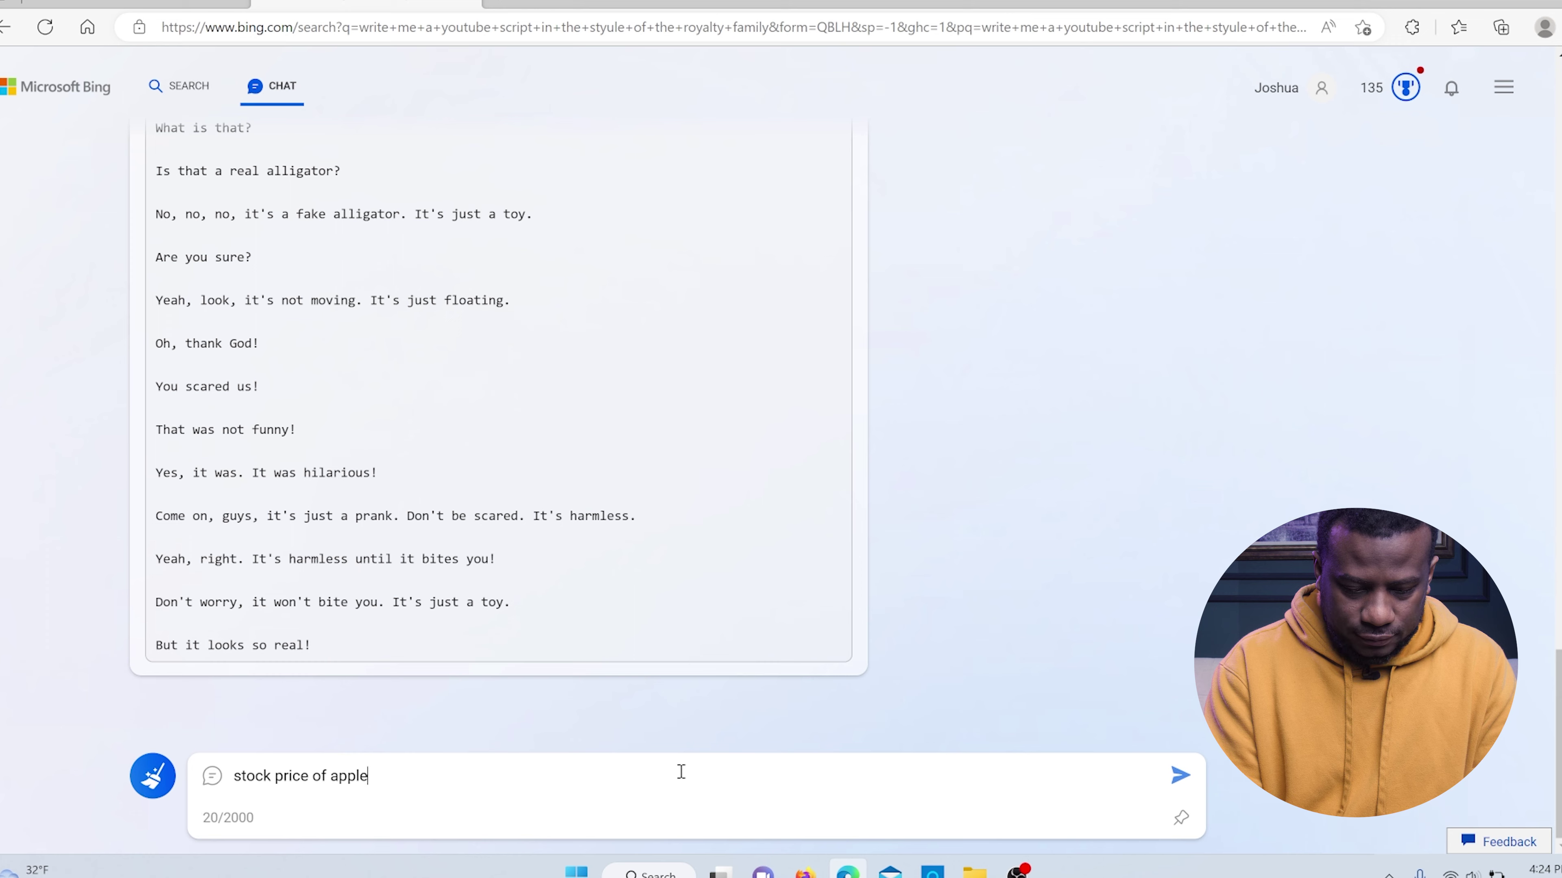
key(Return)
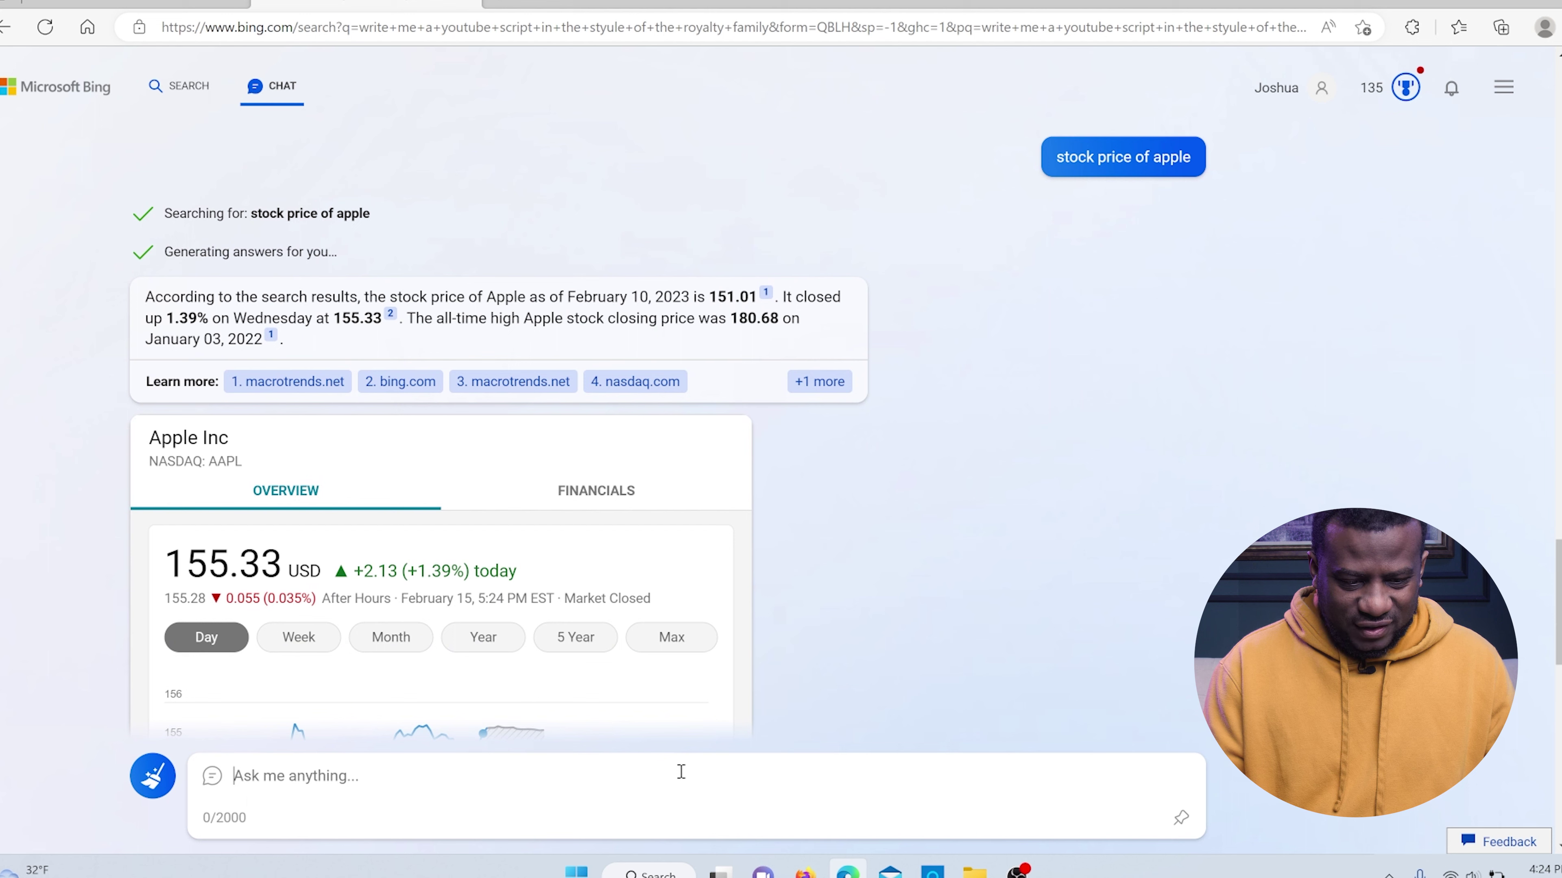
Step: Ask which ETF performed best over the last 5 years
text(whats te)
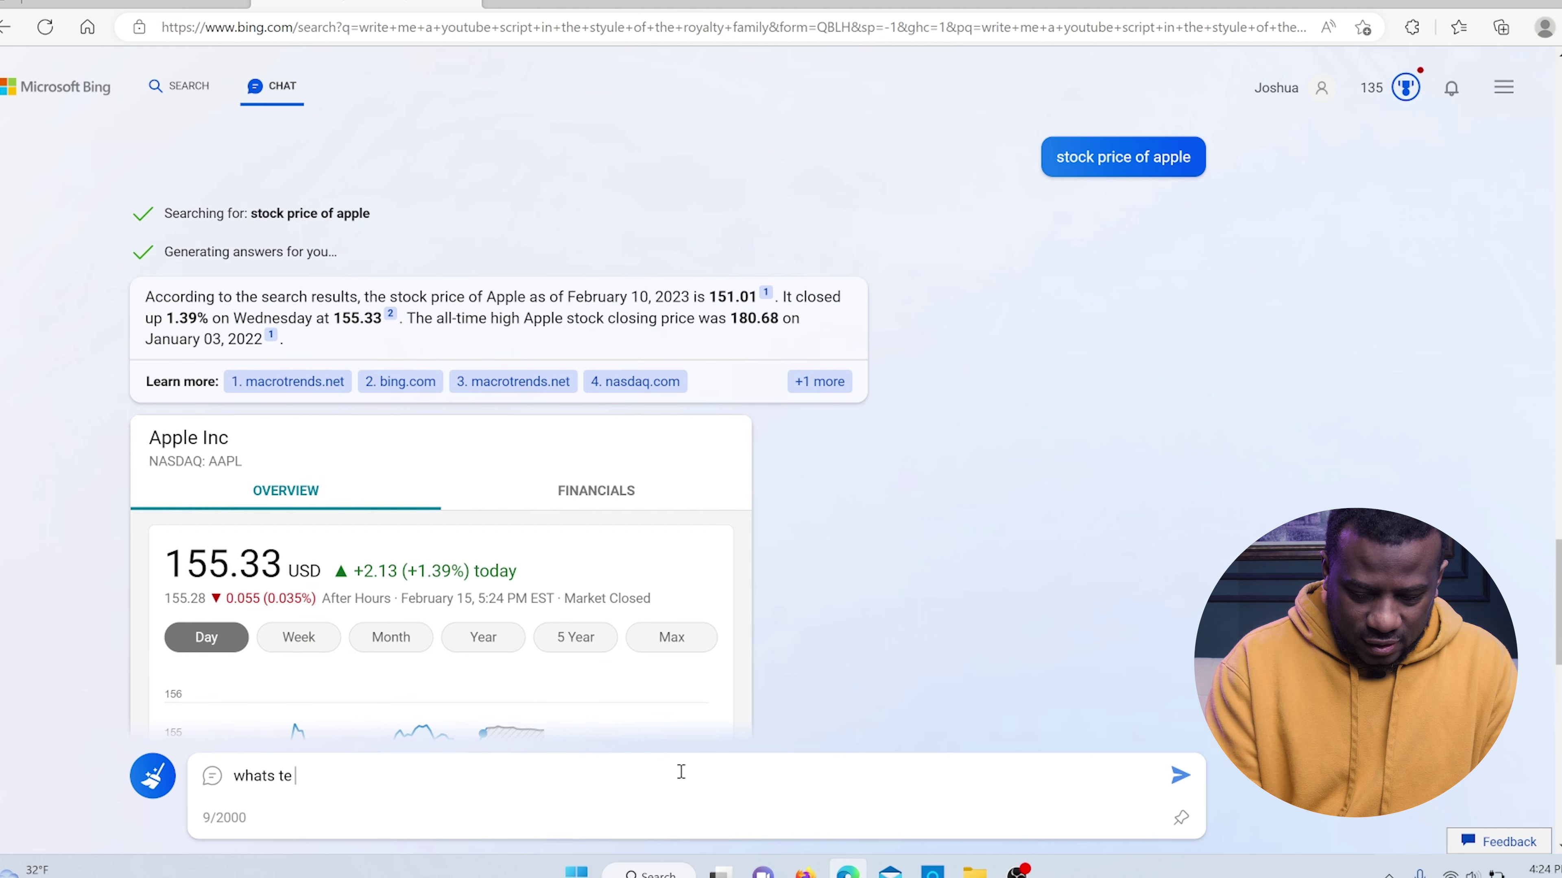
key(BackSpace)
key(BackSpace)
text(he best perfo)
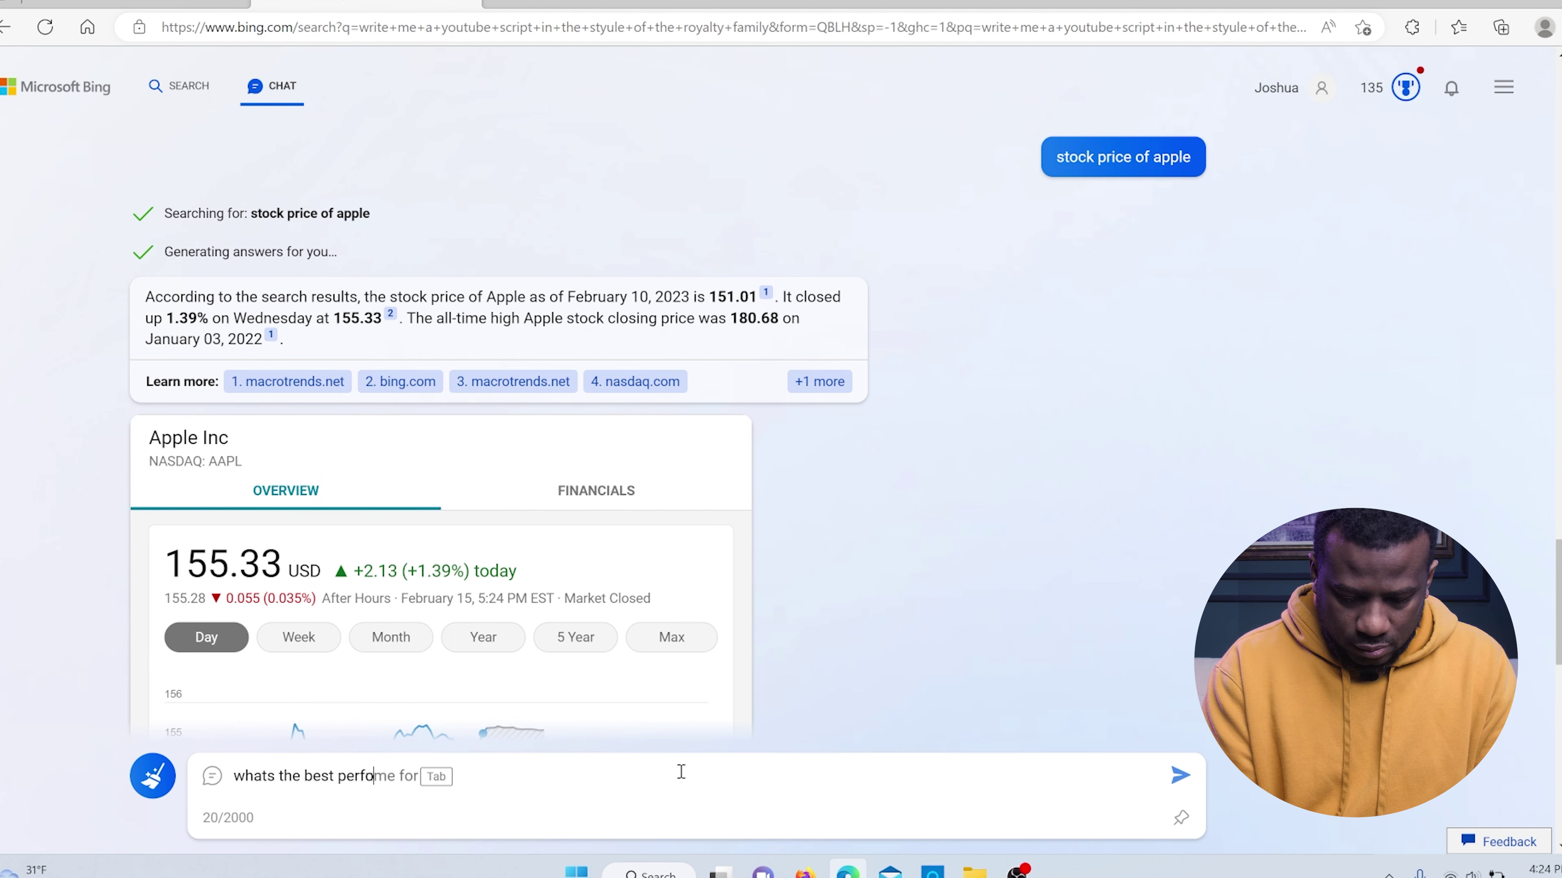
text(rming etf )
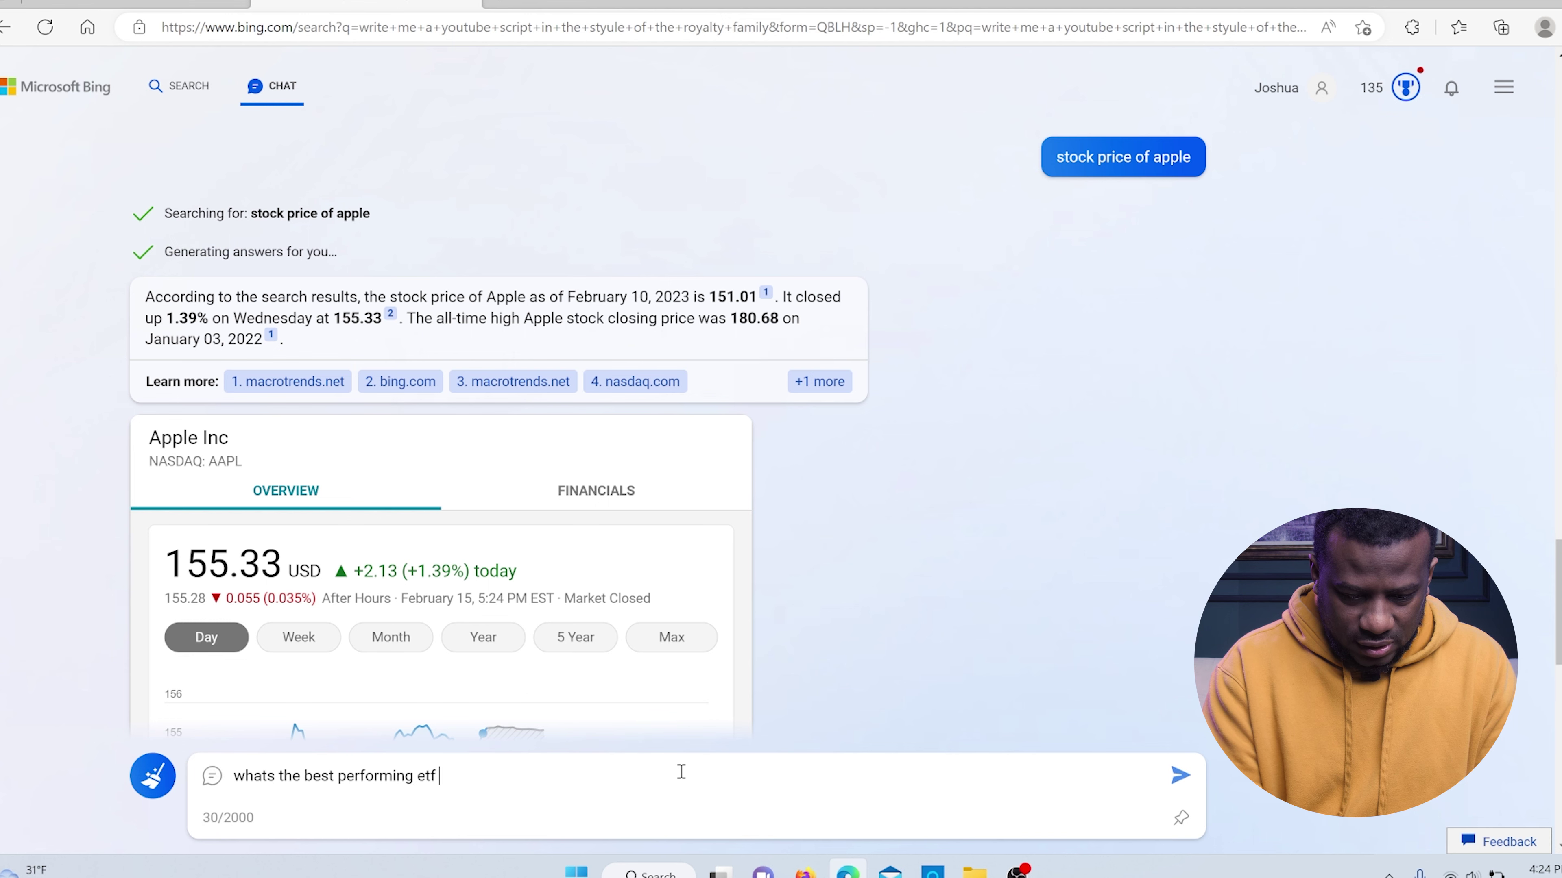
text(in the last 5)
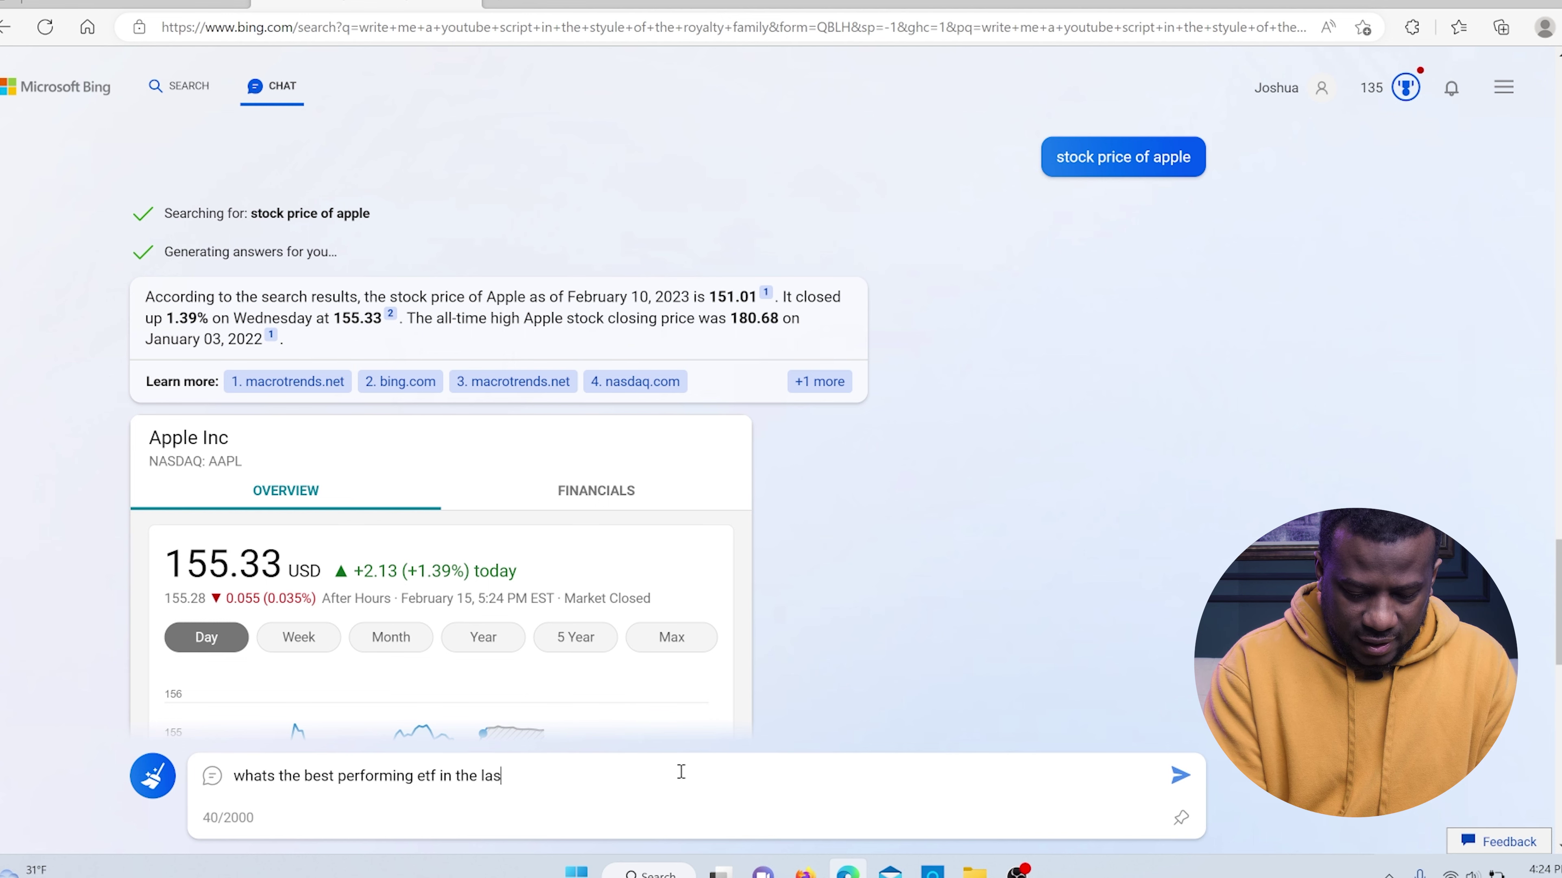
text( years)
key(Return)
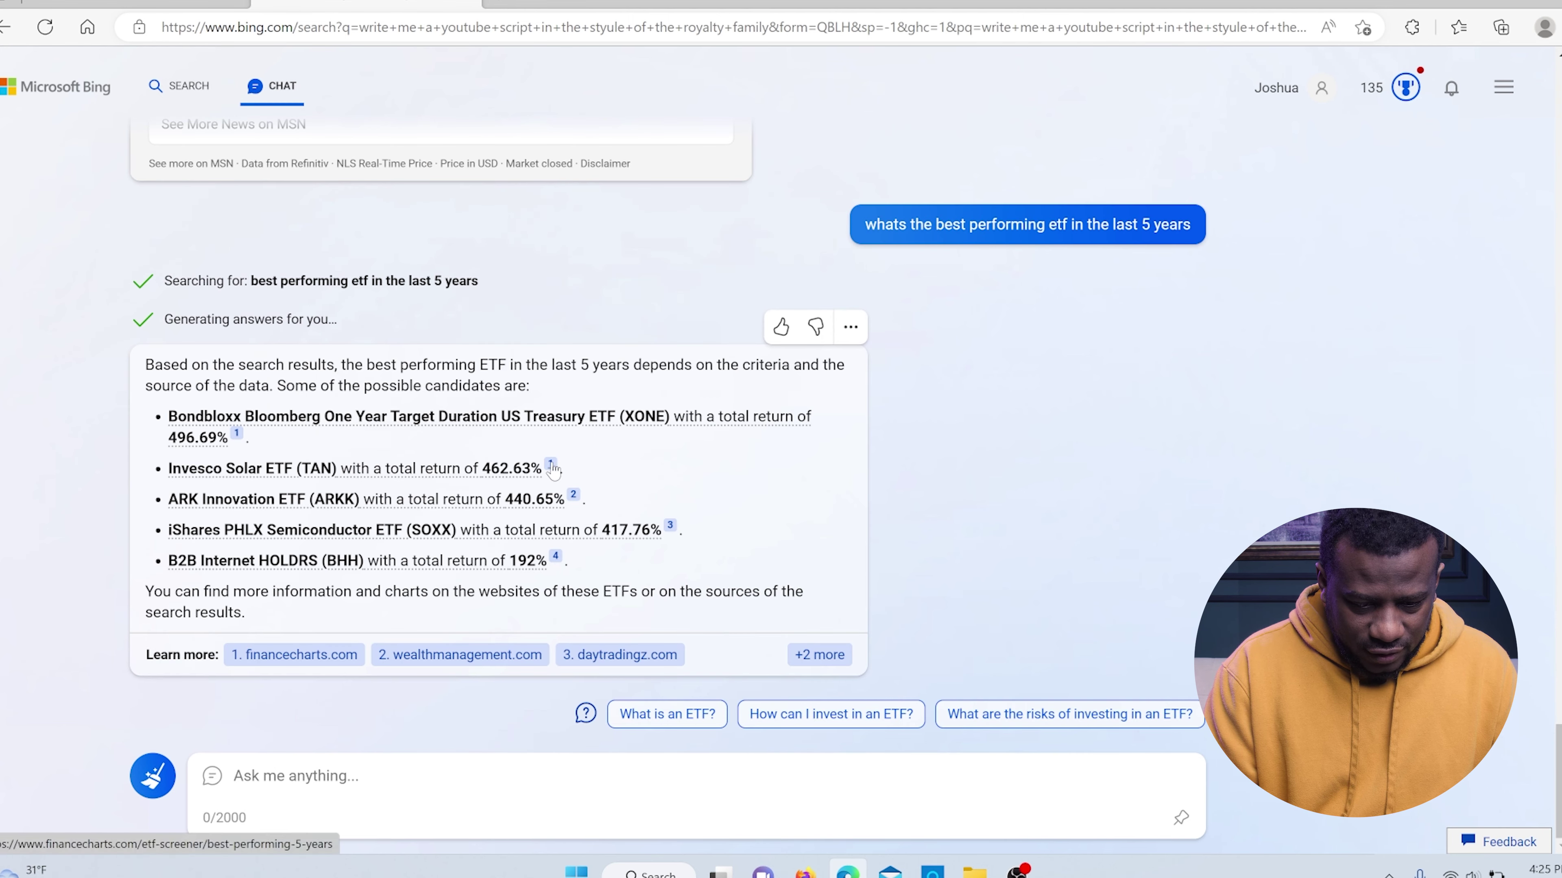
mouse_move(552, 470)
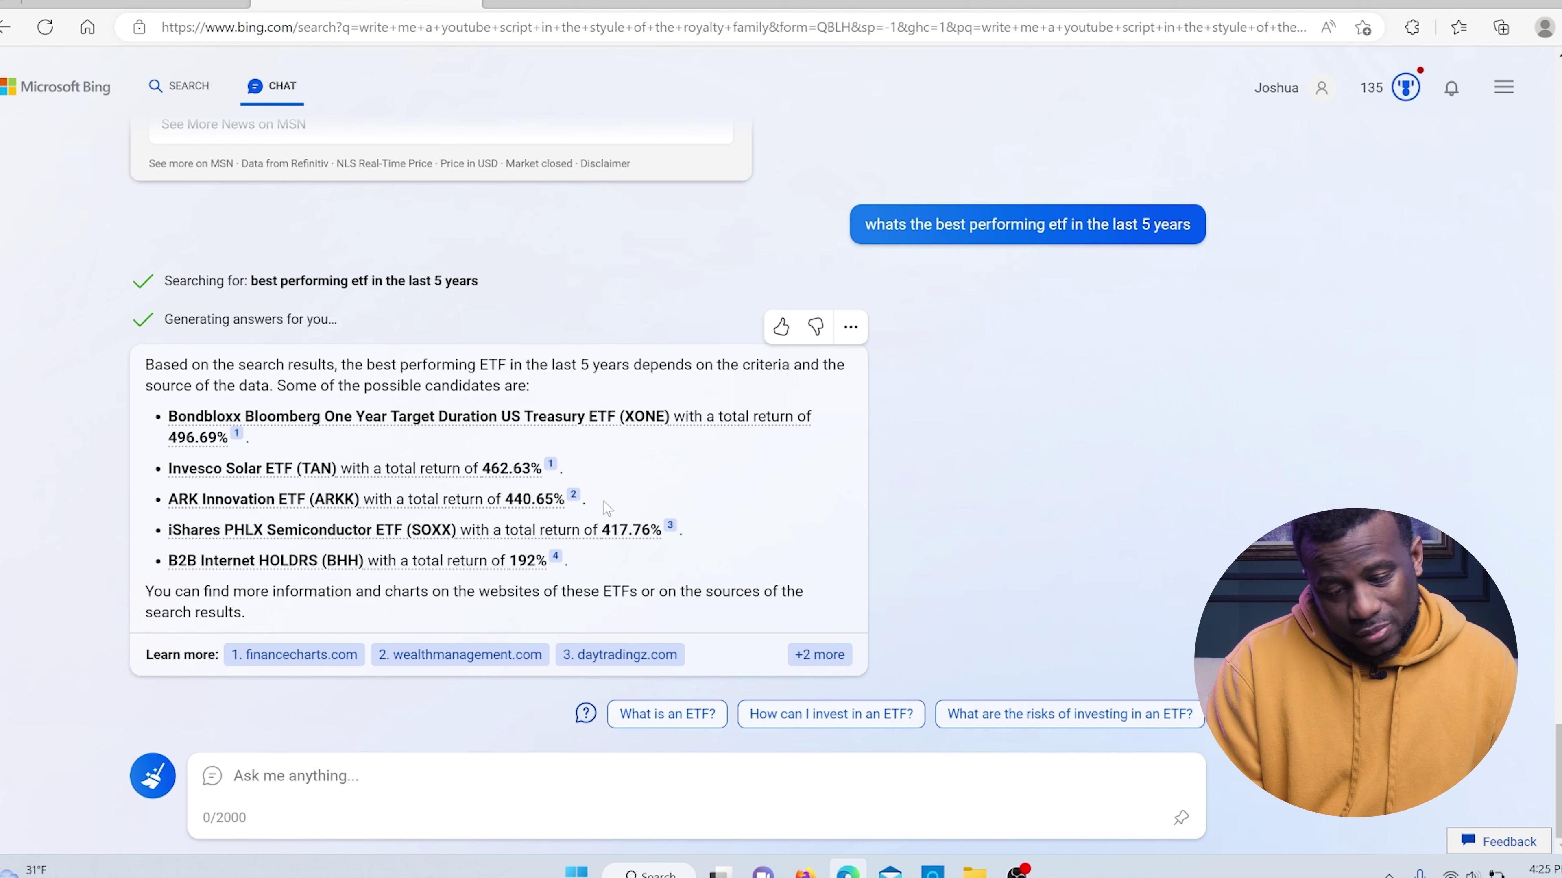
Step: Request a 1000-word anti-drug essay in a 15-year-old's style, stop the sources reply, and select the NIDA URL
text(write me a )
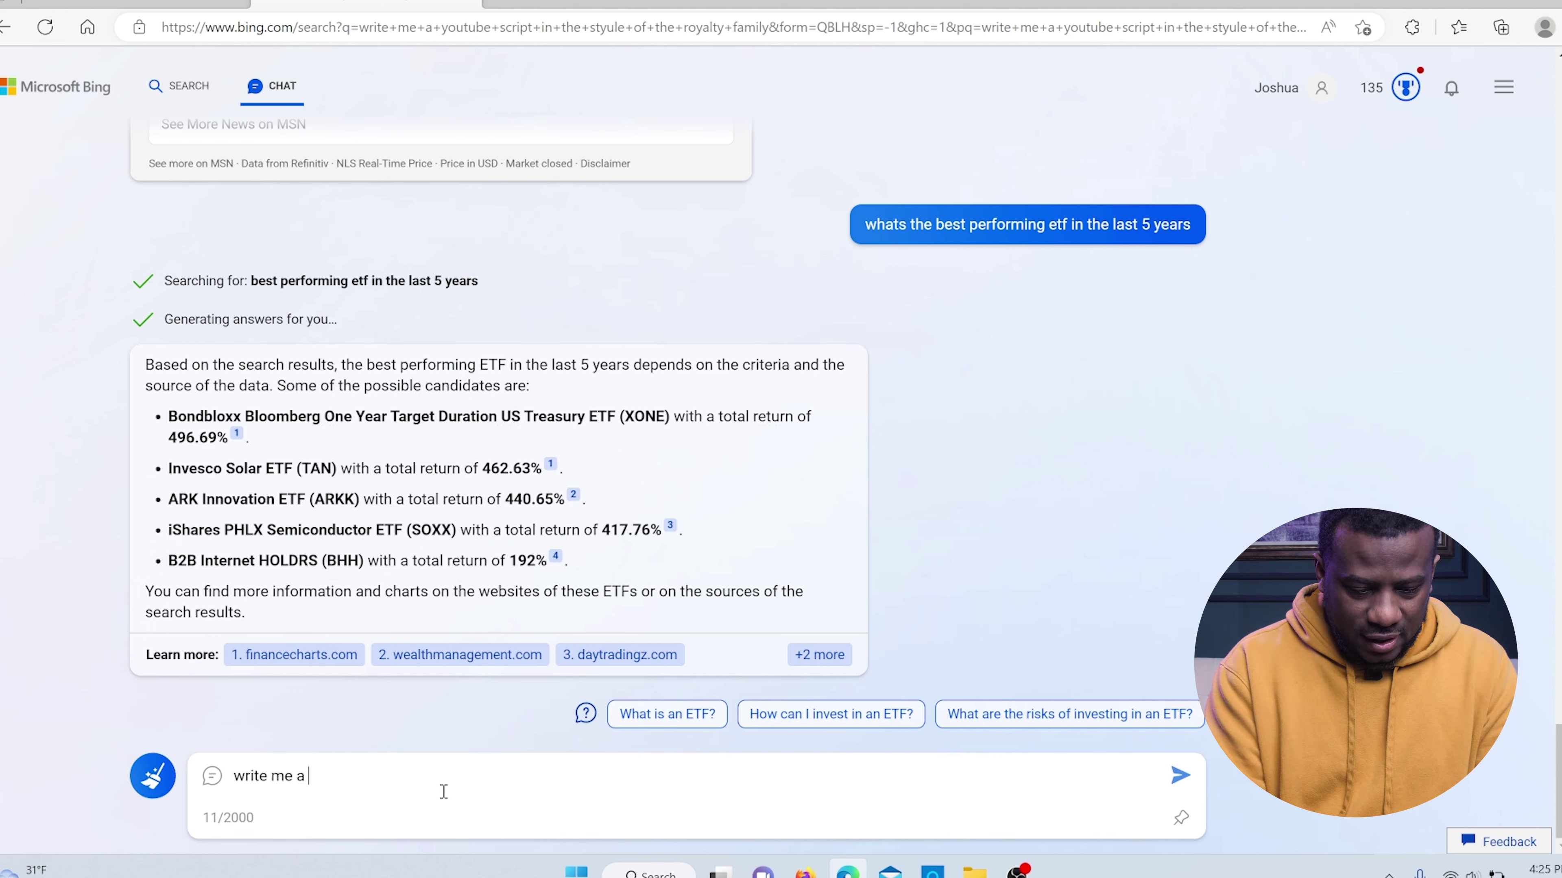
text(1000 word es)
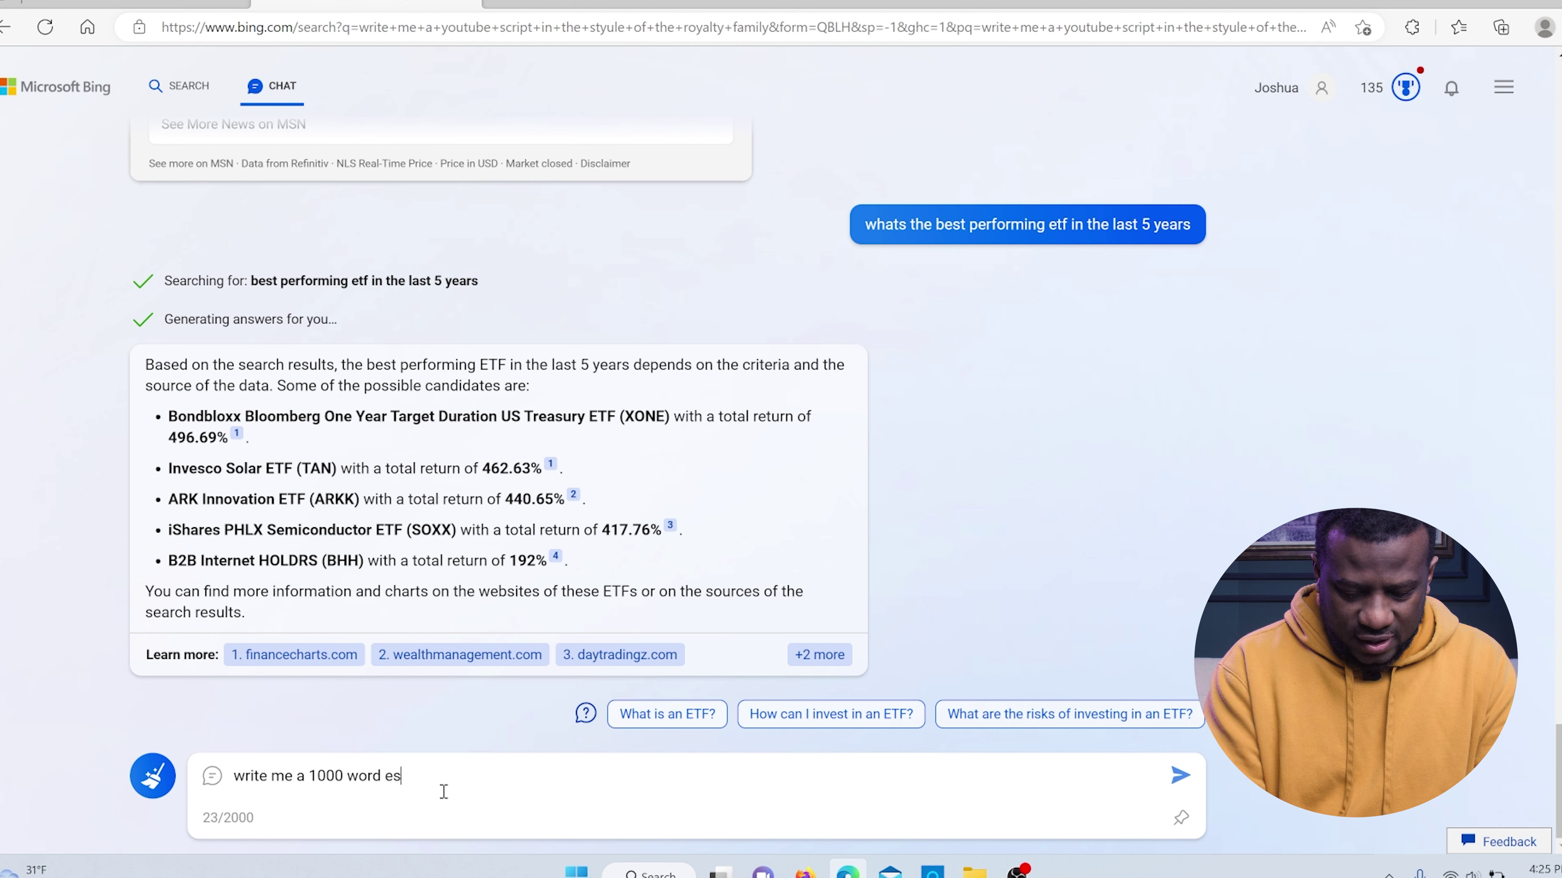
text(say in the style of)
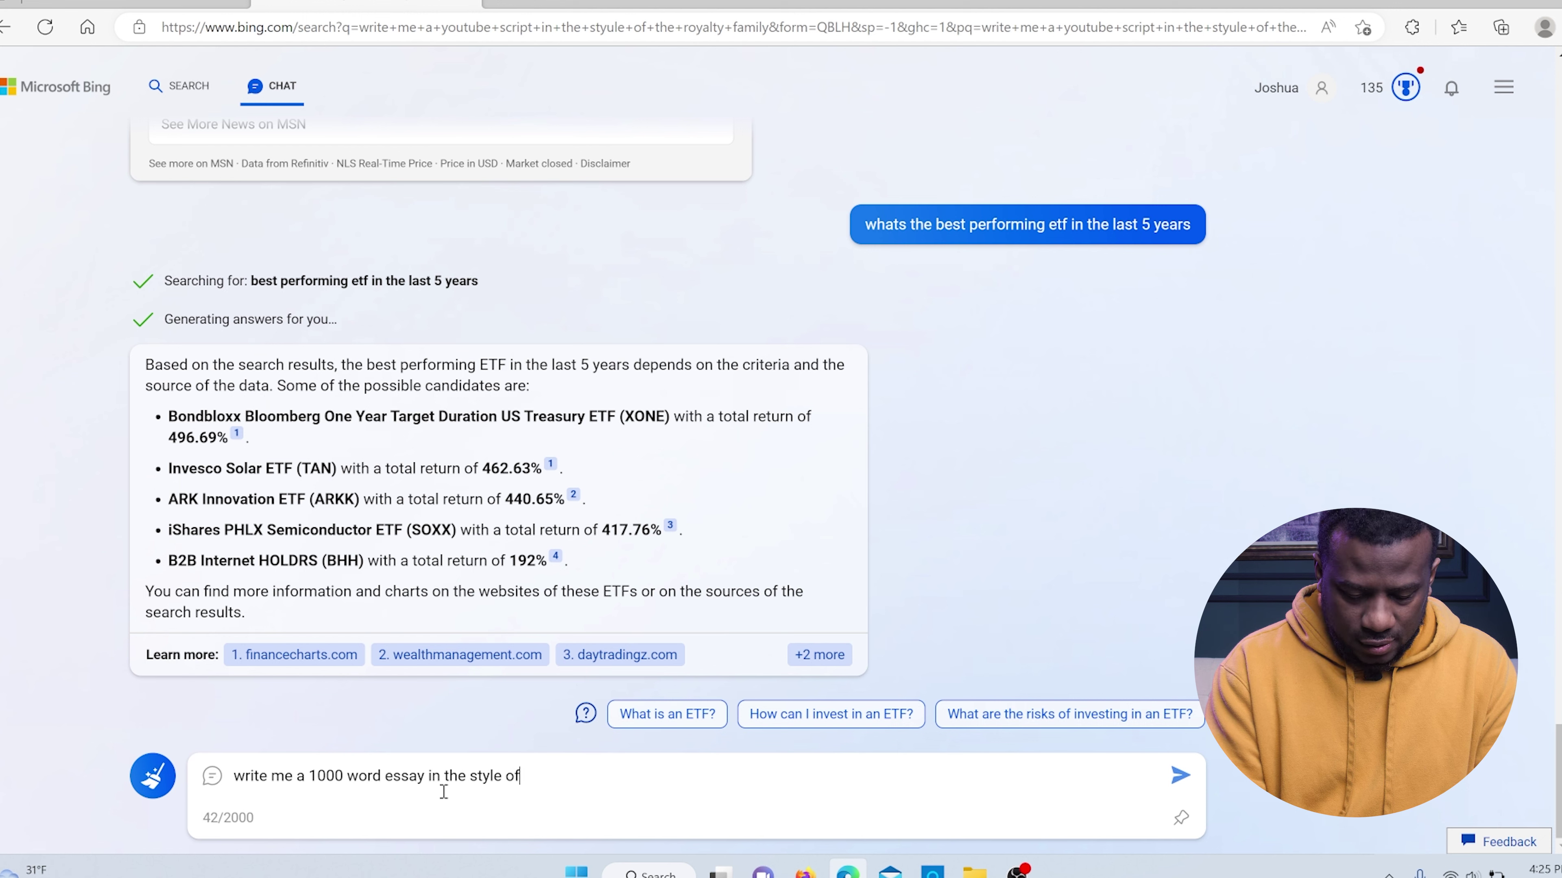
text( a 15yr old about w)
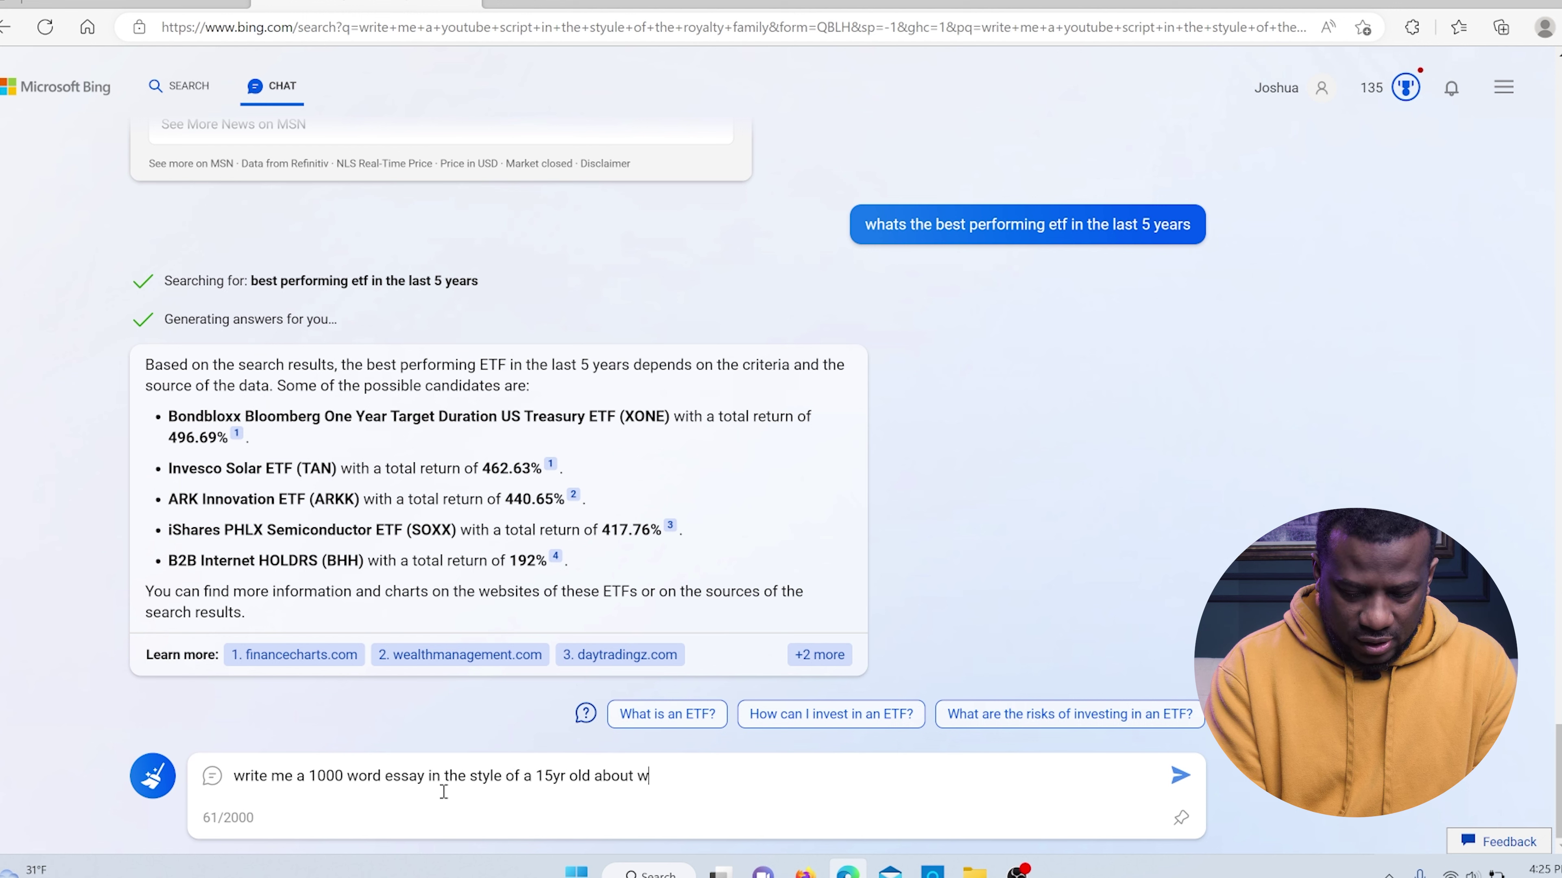
text(hy drugs are ba)
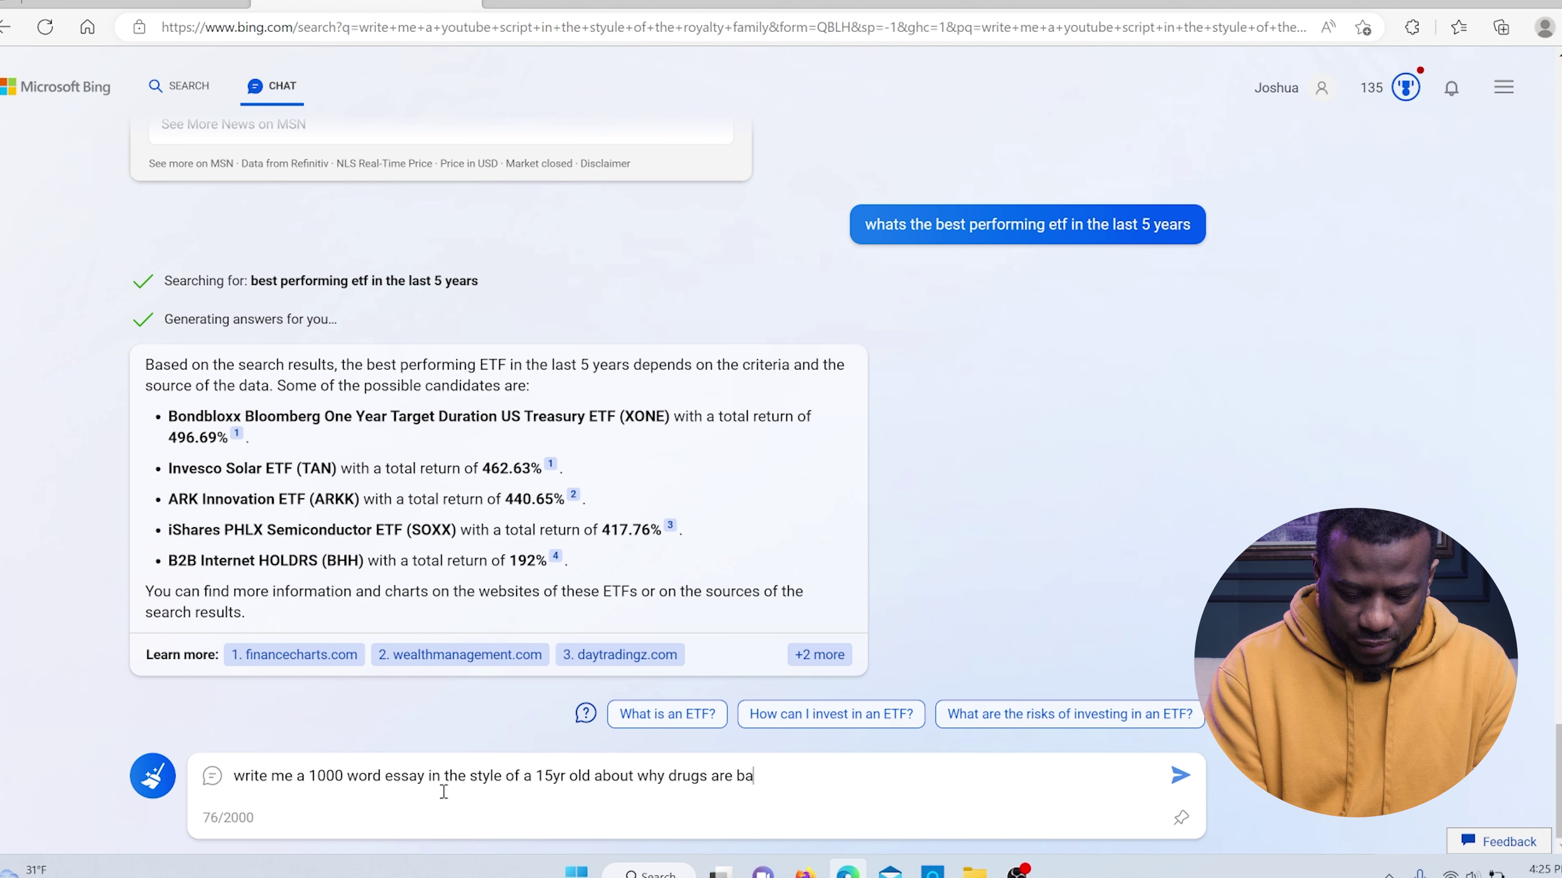
text(d, list the sour)
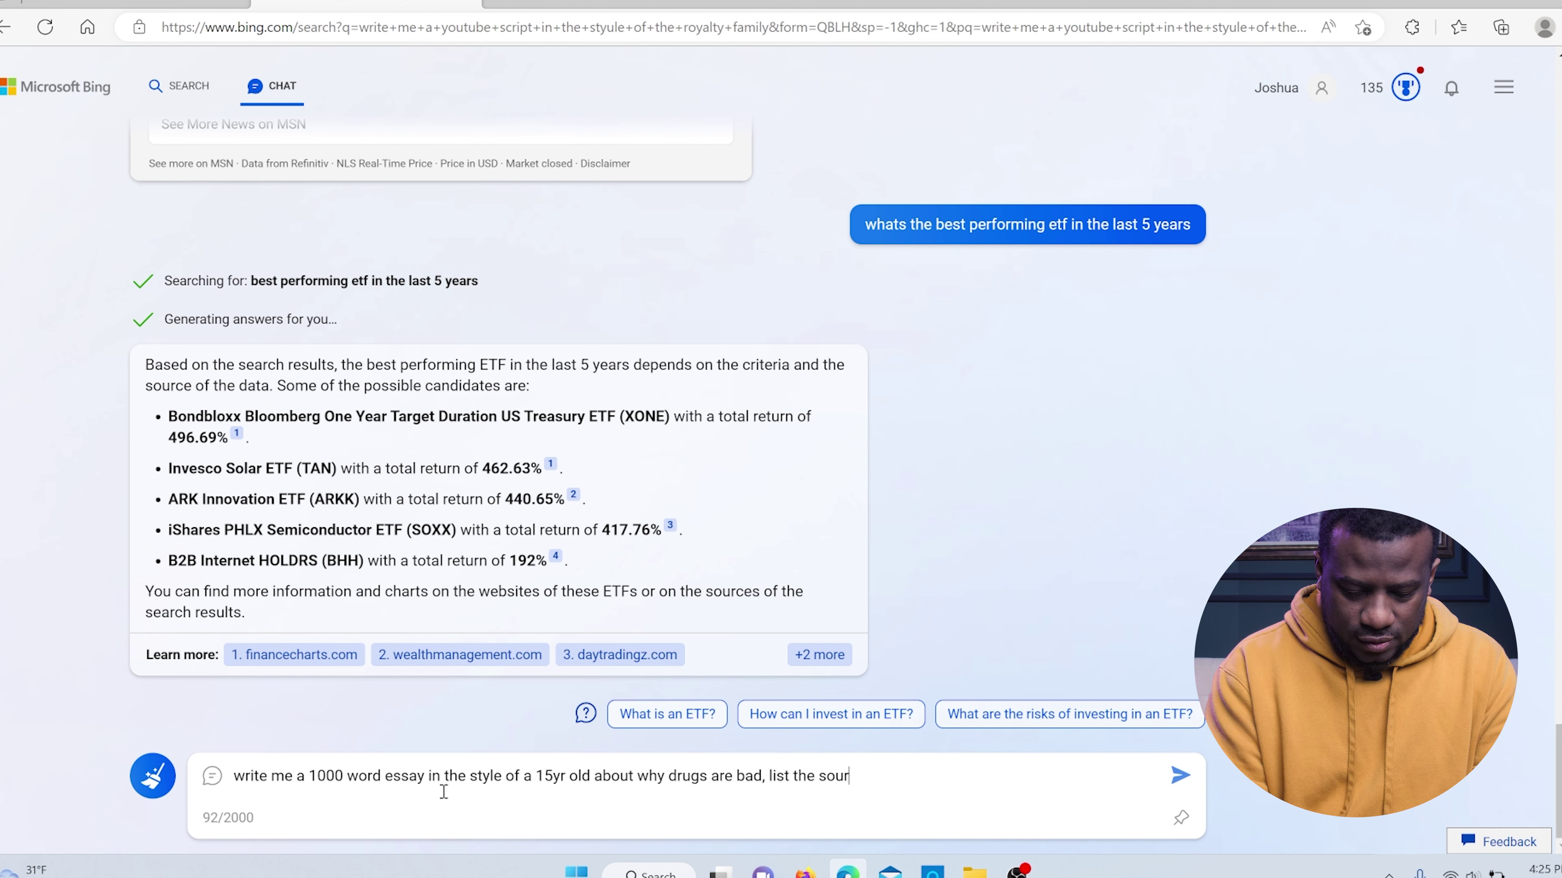
text(ces and only use )
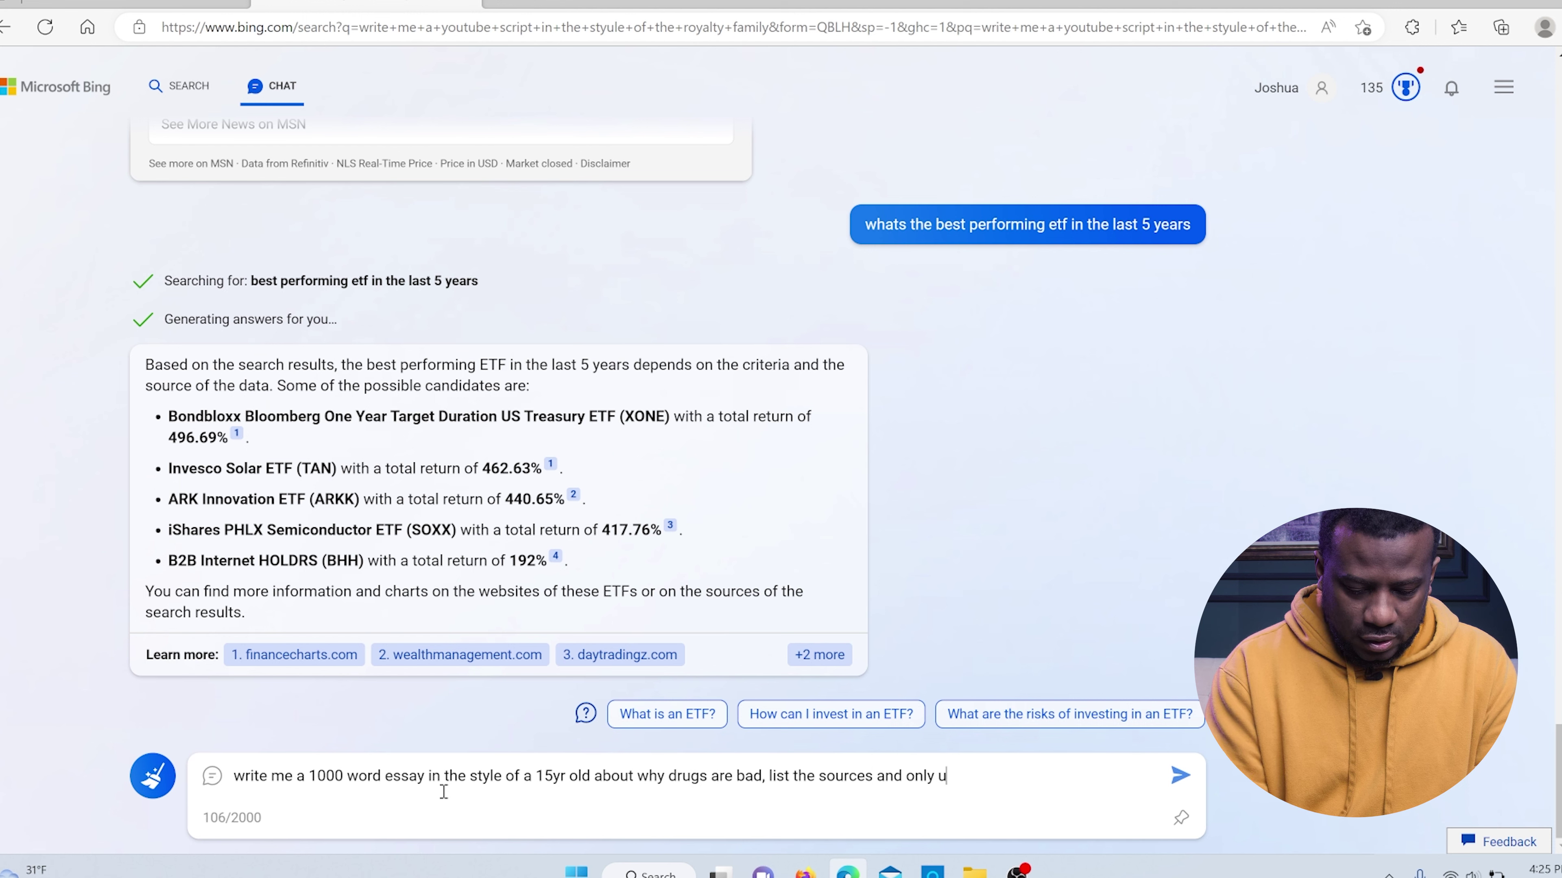
text(websites)
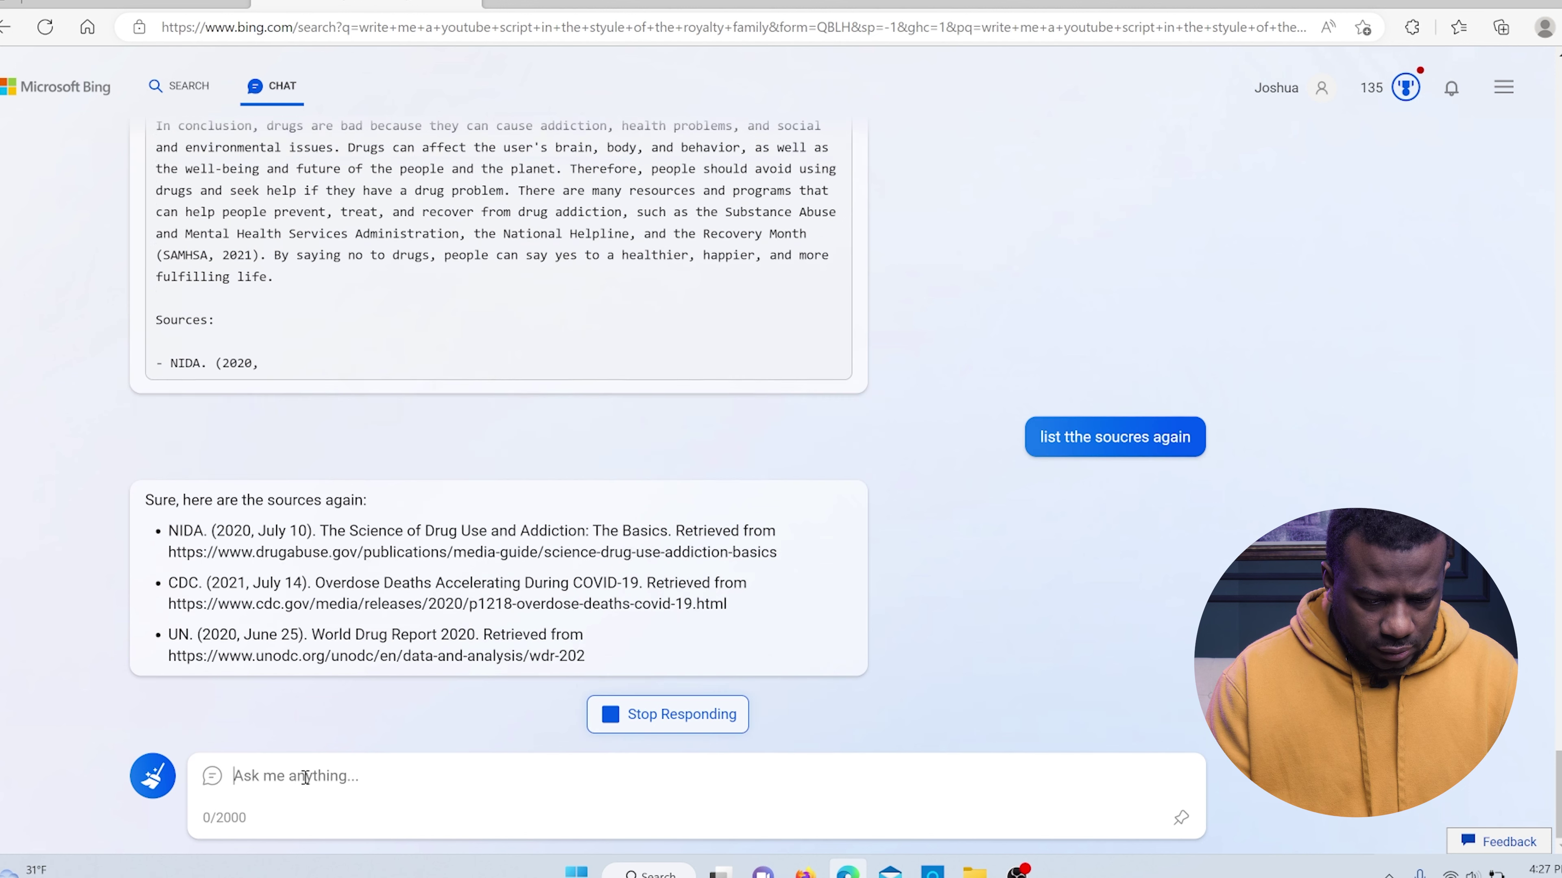
click(676, 717)
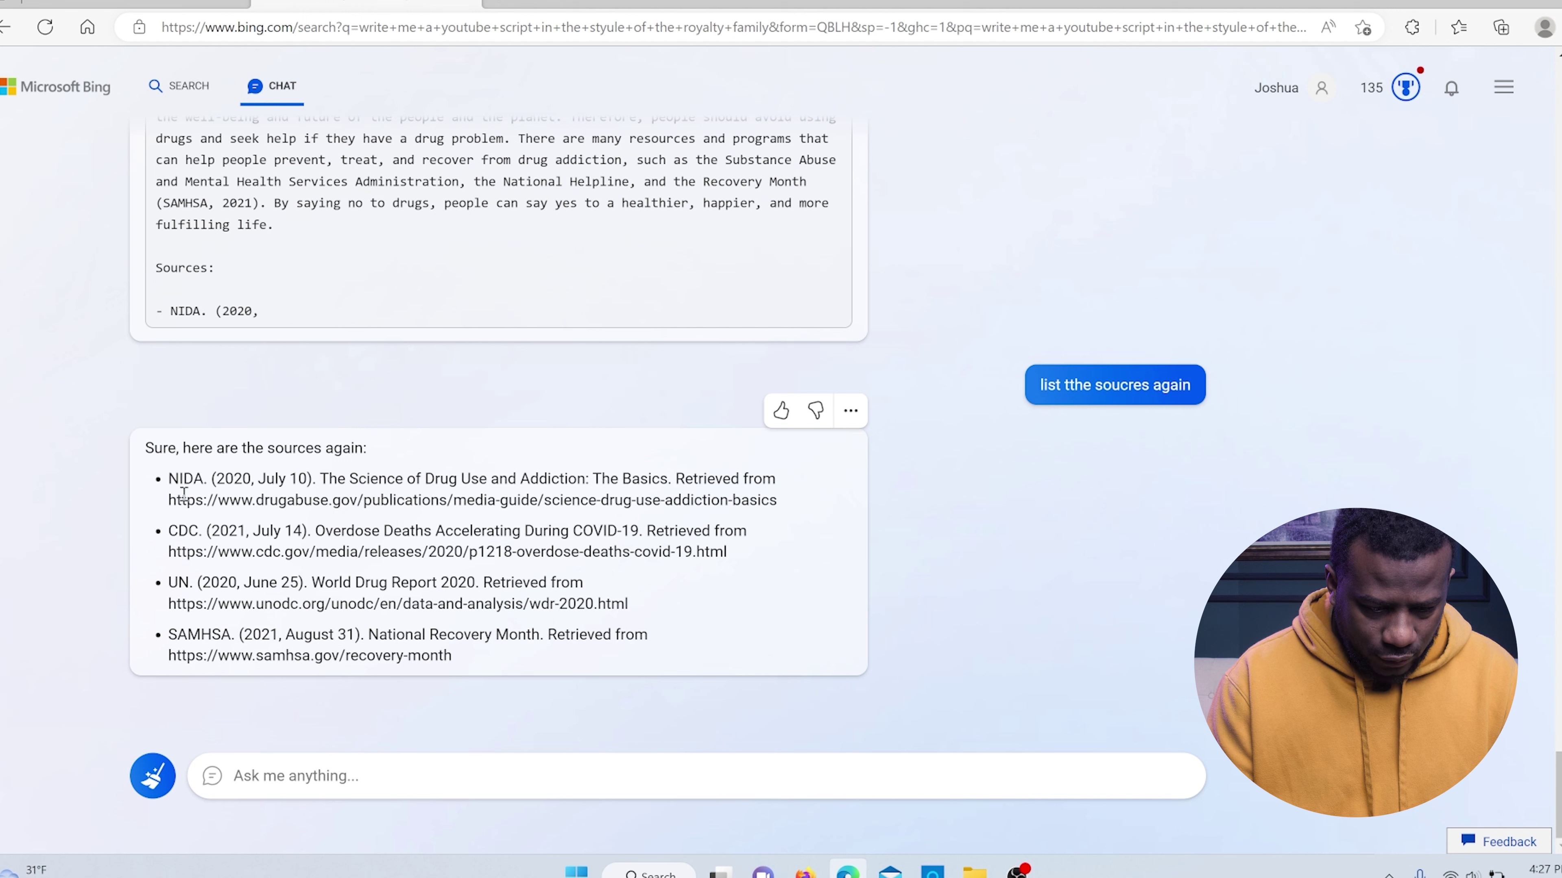
drag(171, 495, 800, 506)
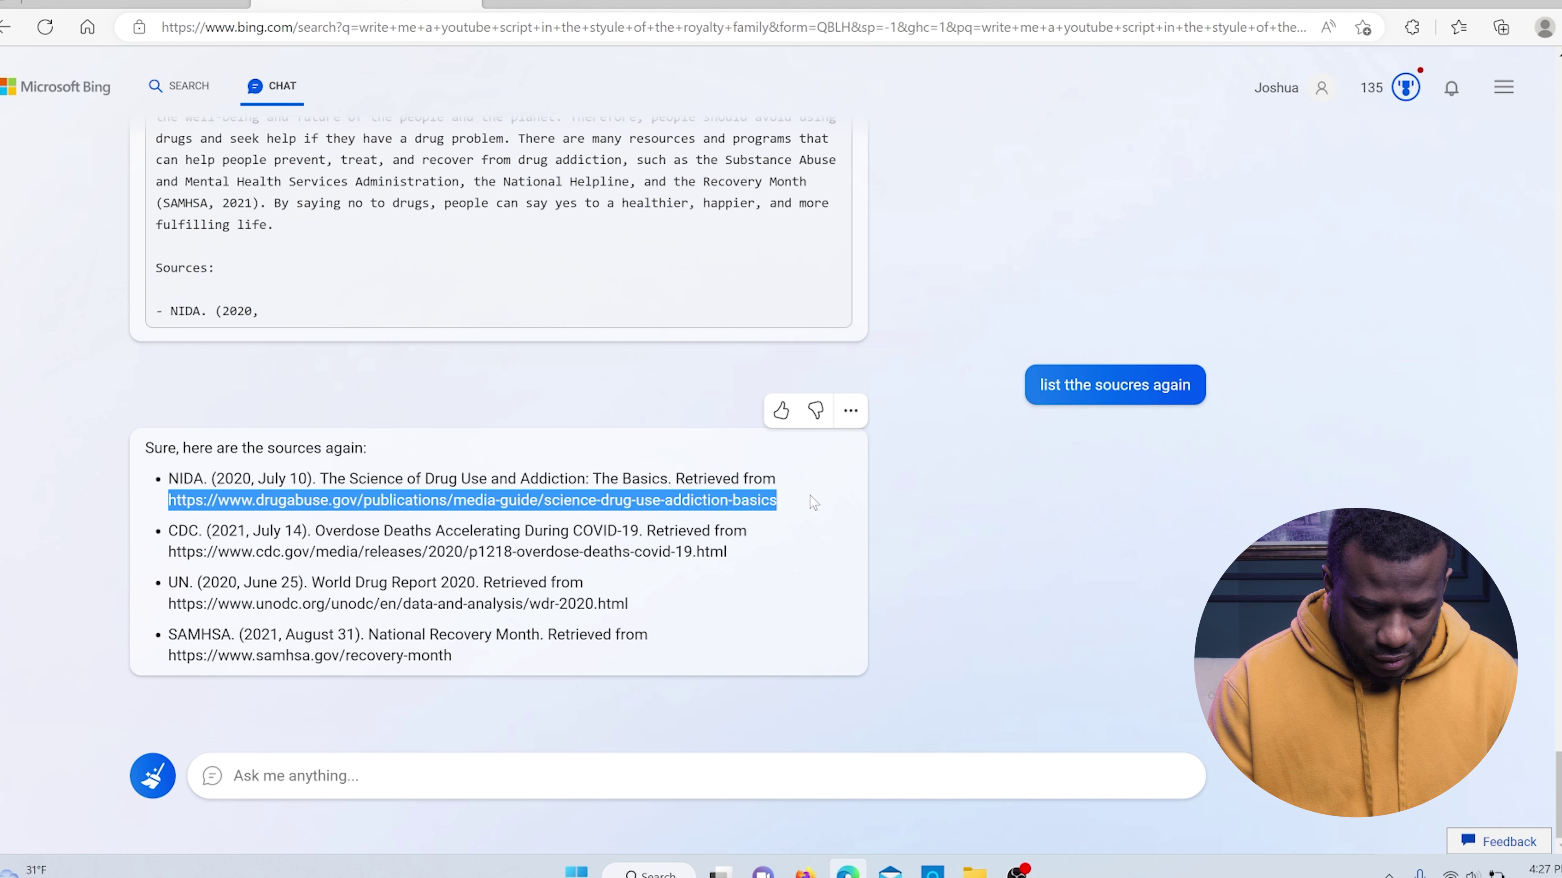
right_click(810, 496)
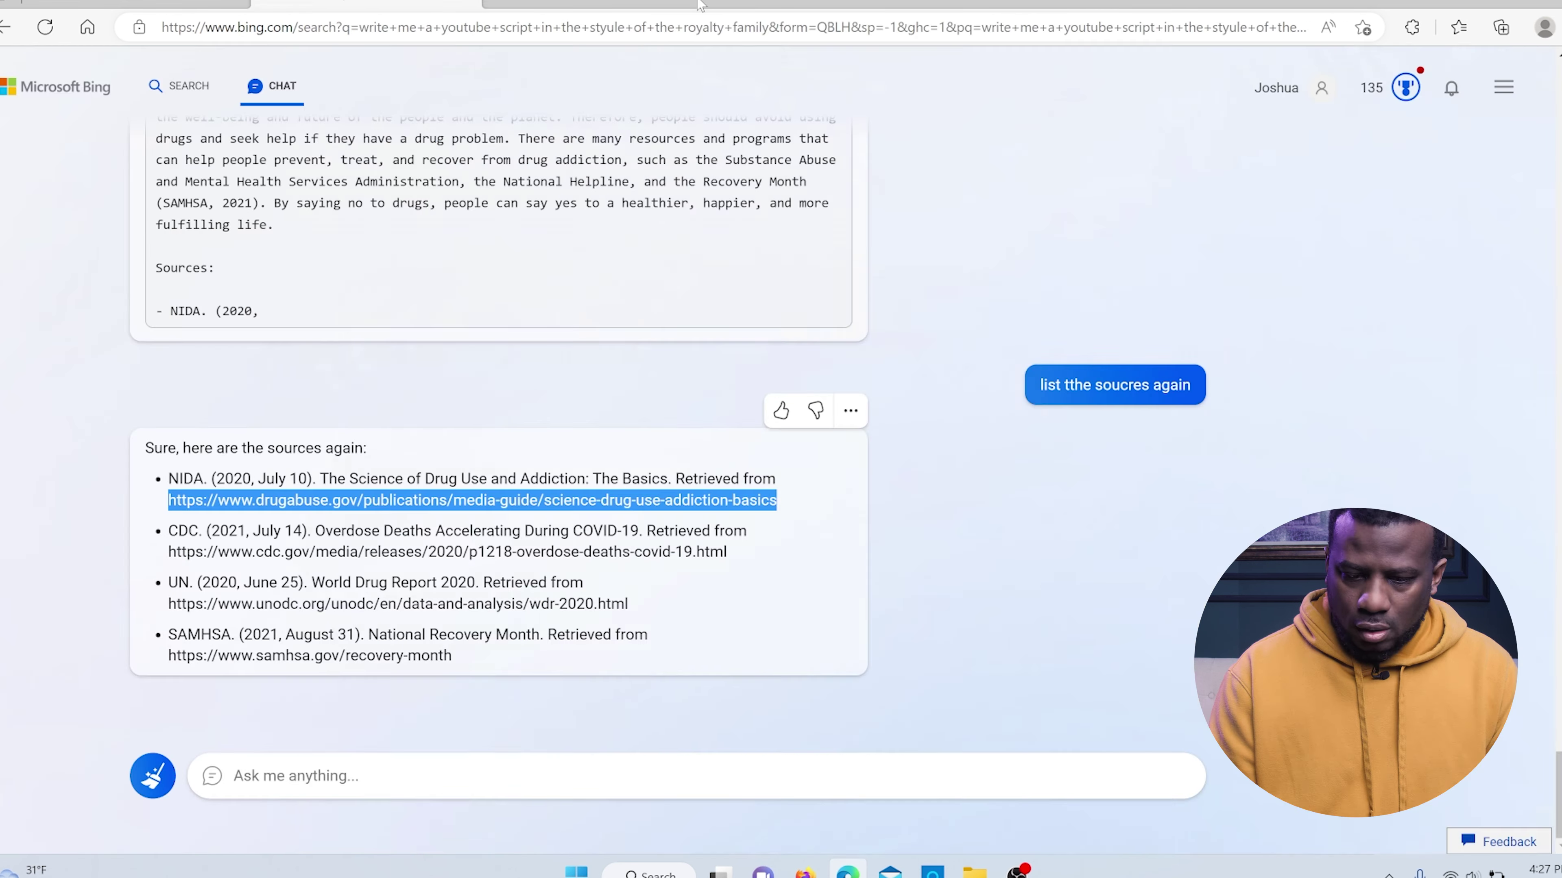
click(312, 776)
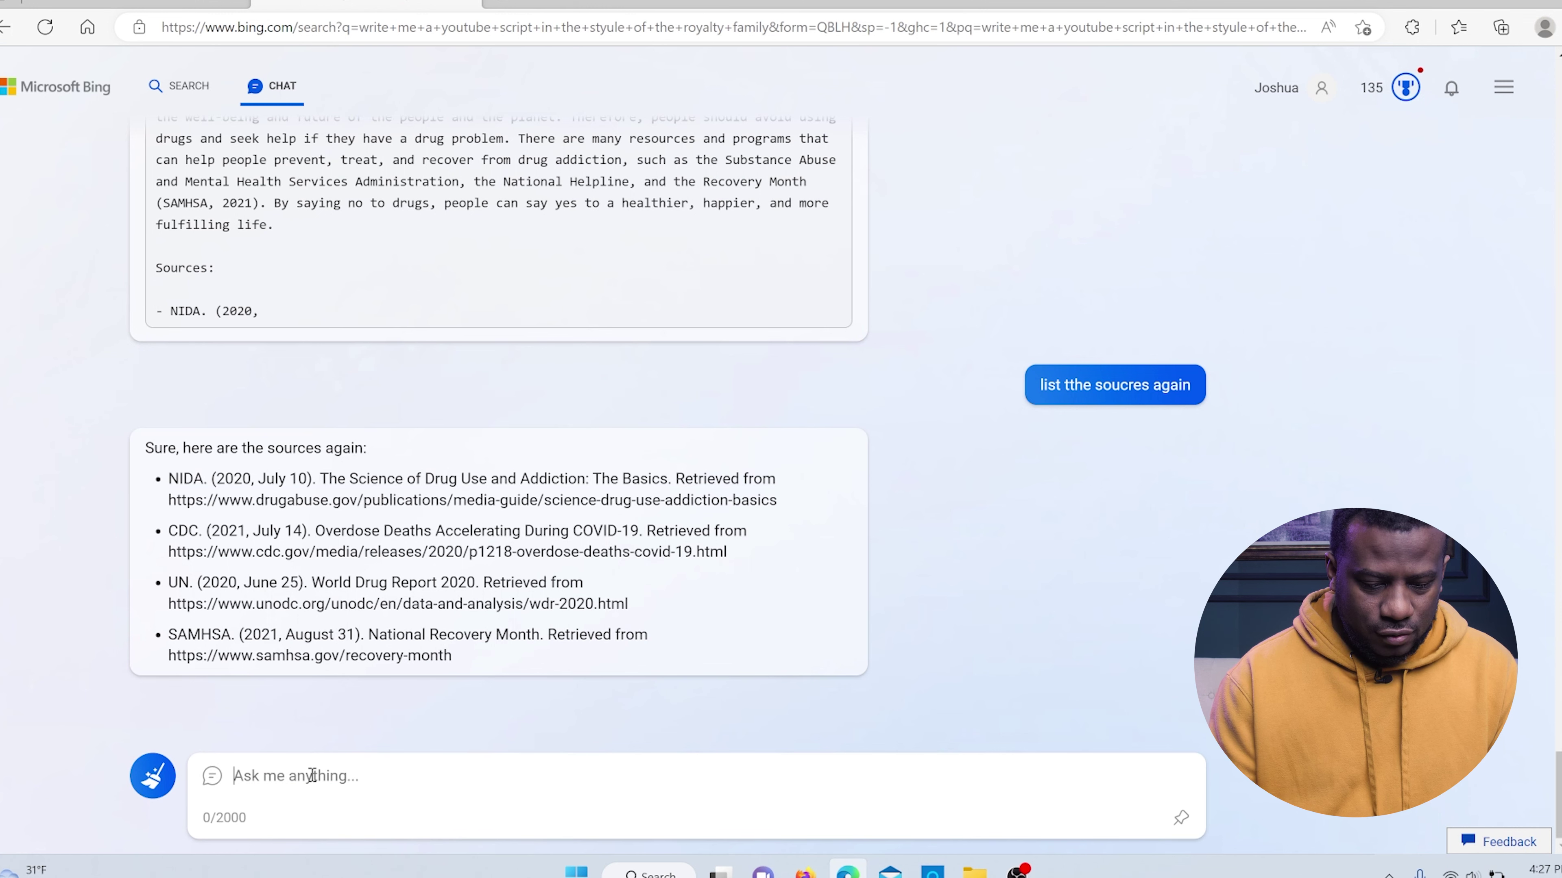
text(who owns www.d)
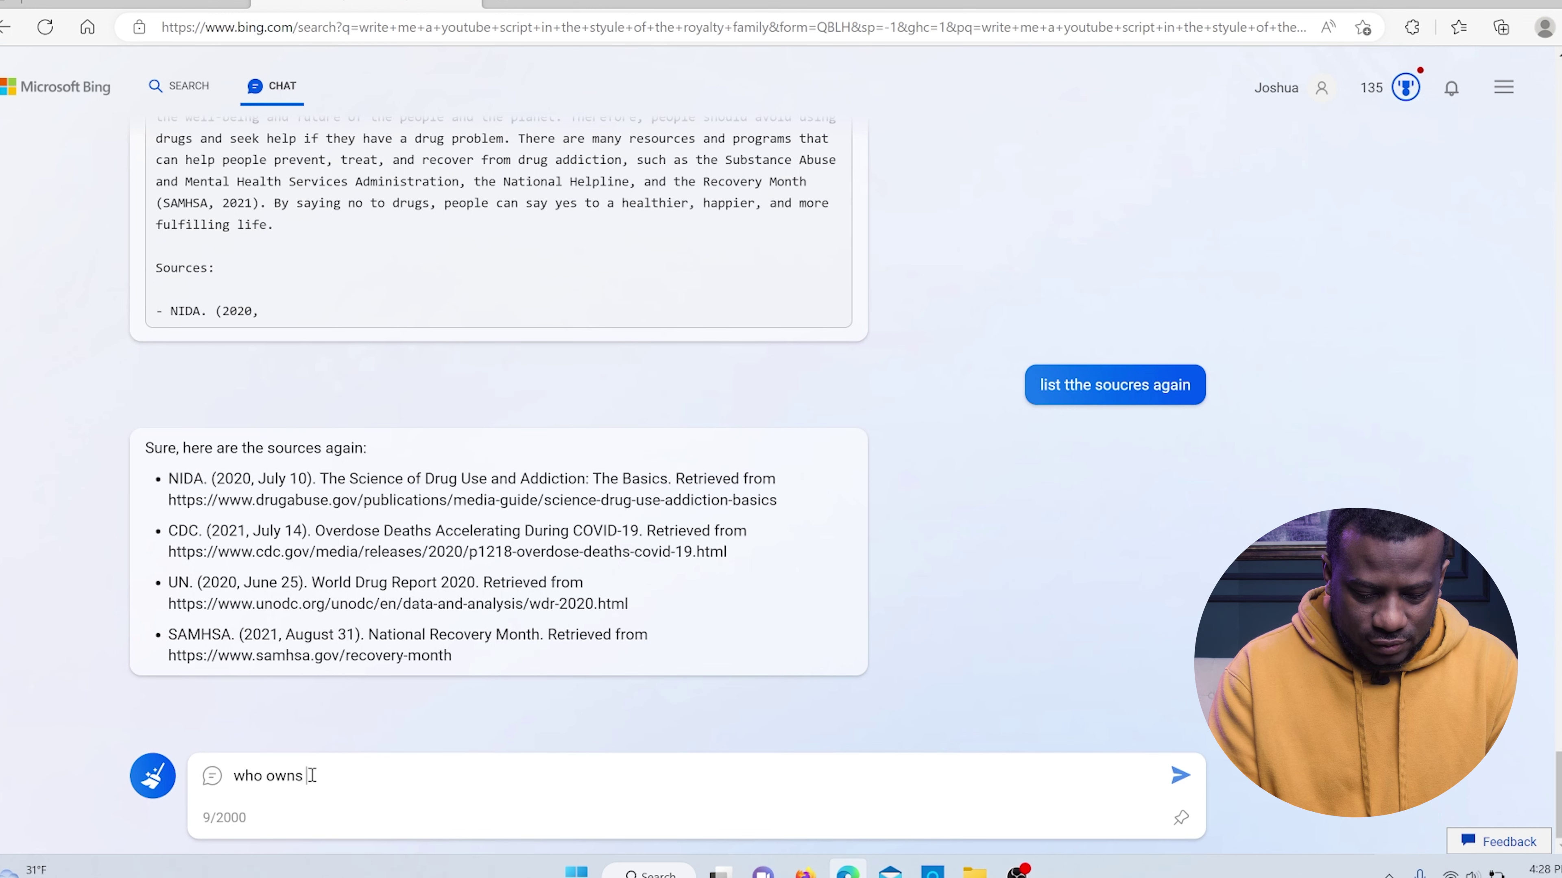
text(iamondlabe)
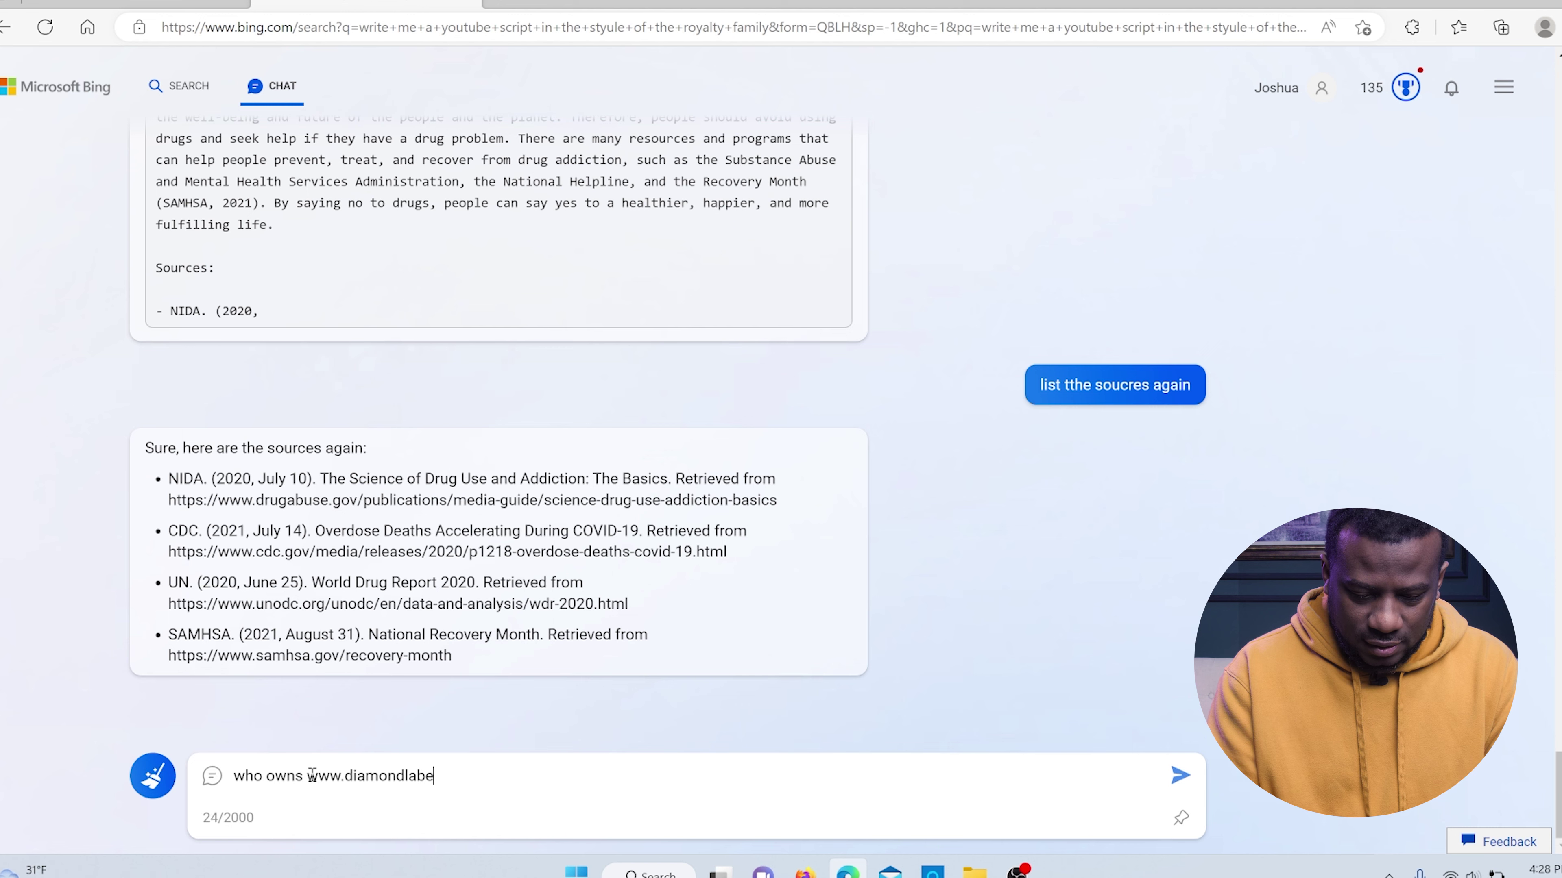
text(lfilms.com)
key(Return)
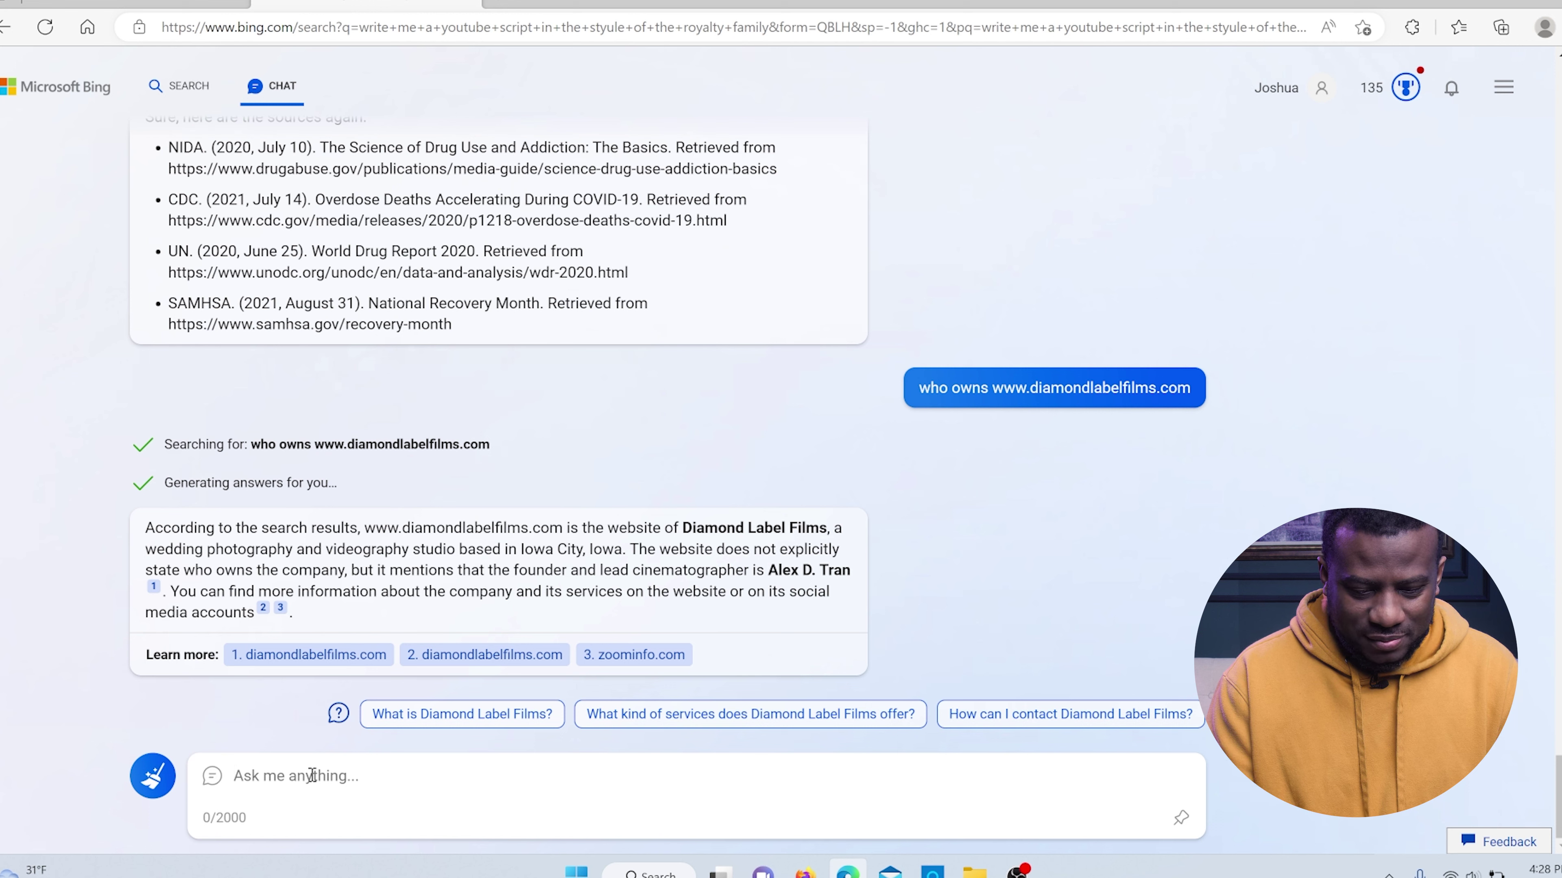
Step: Draft the follow-up question asking for the packages on that website
text(list t)
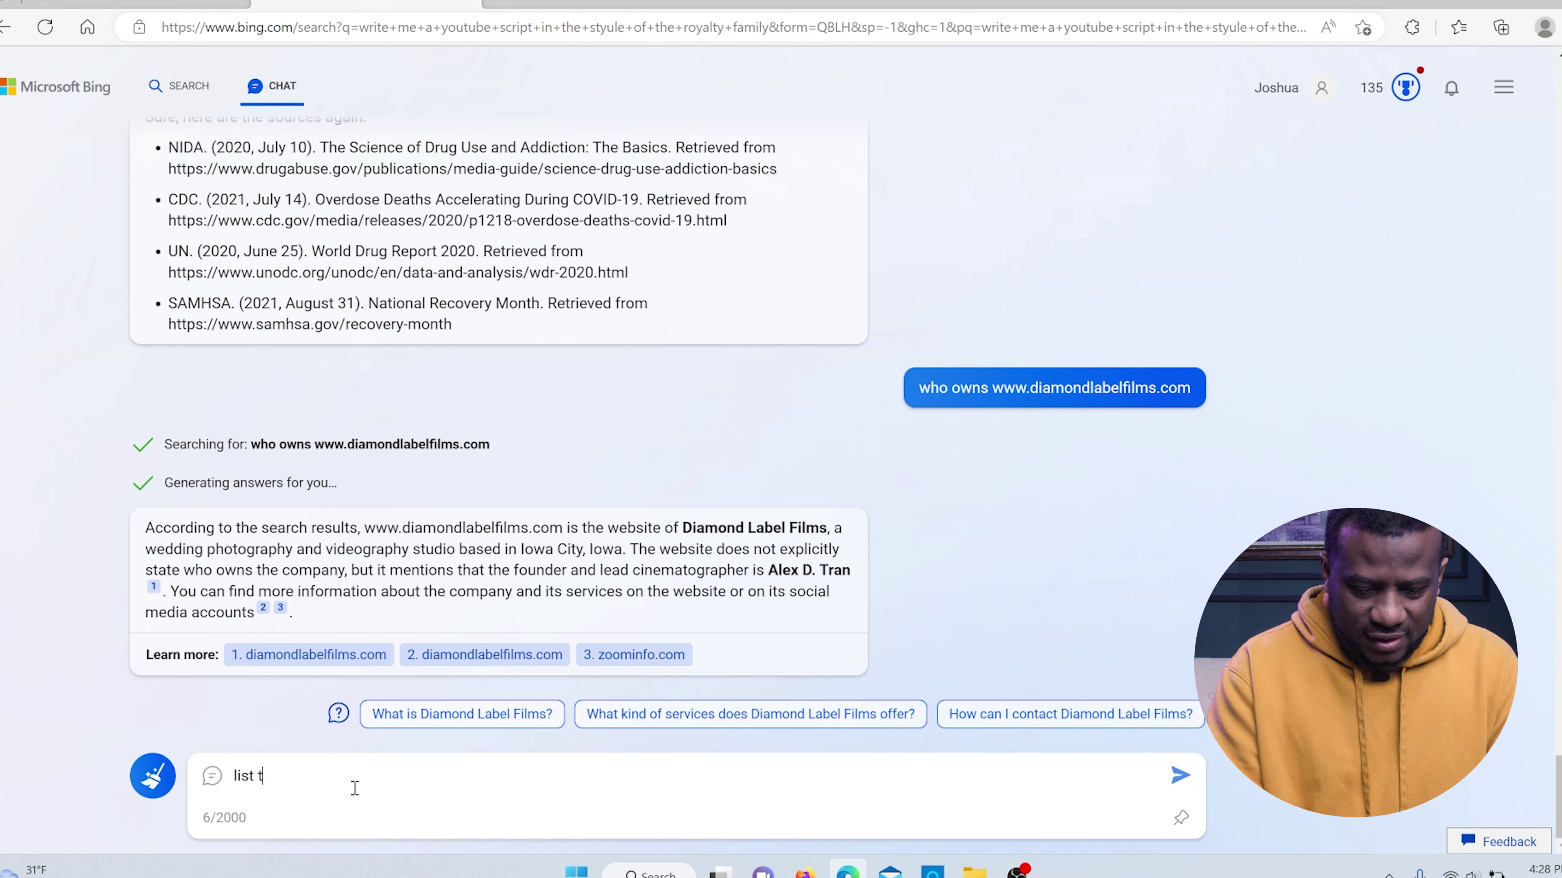
text(he pack)
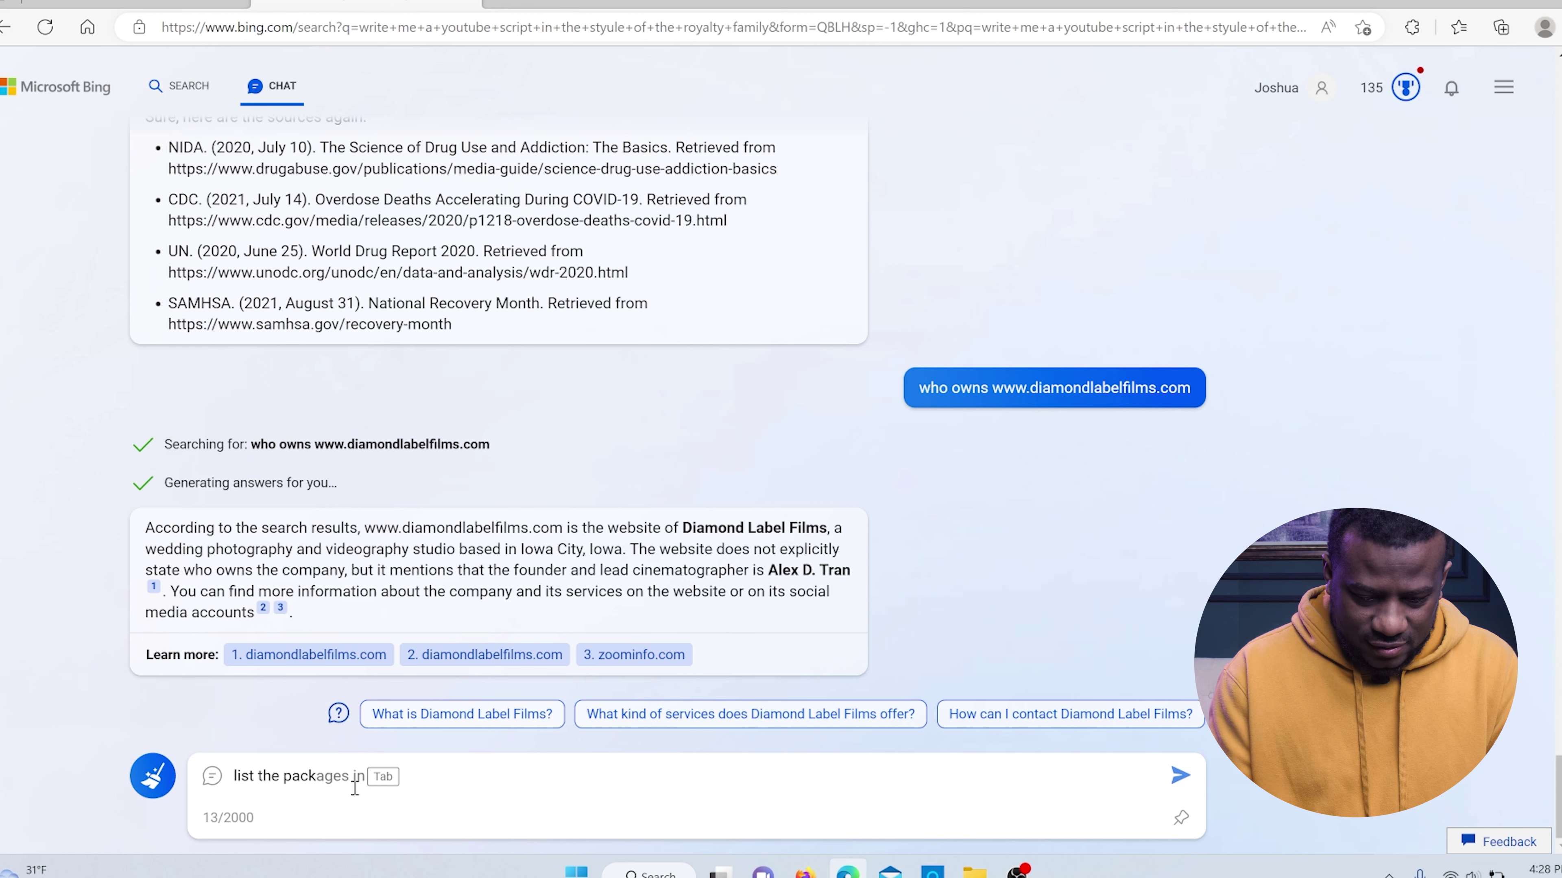
text(ages on that websites)
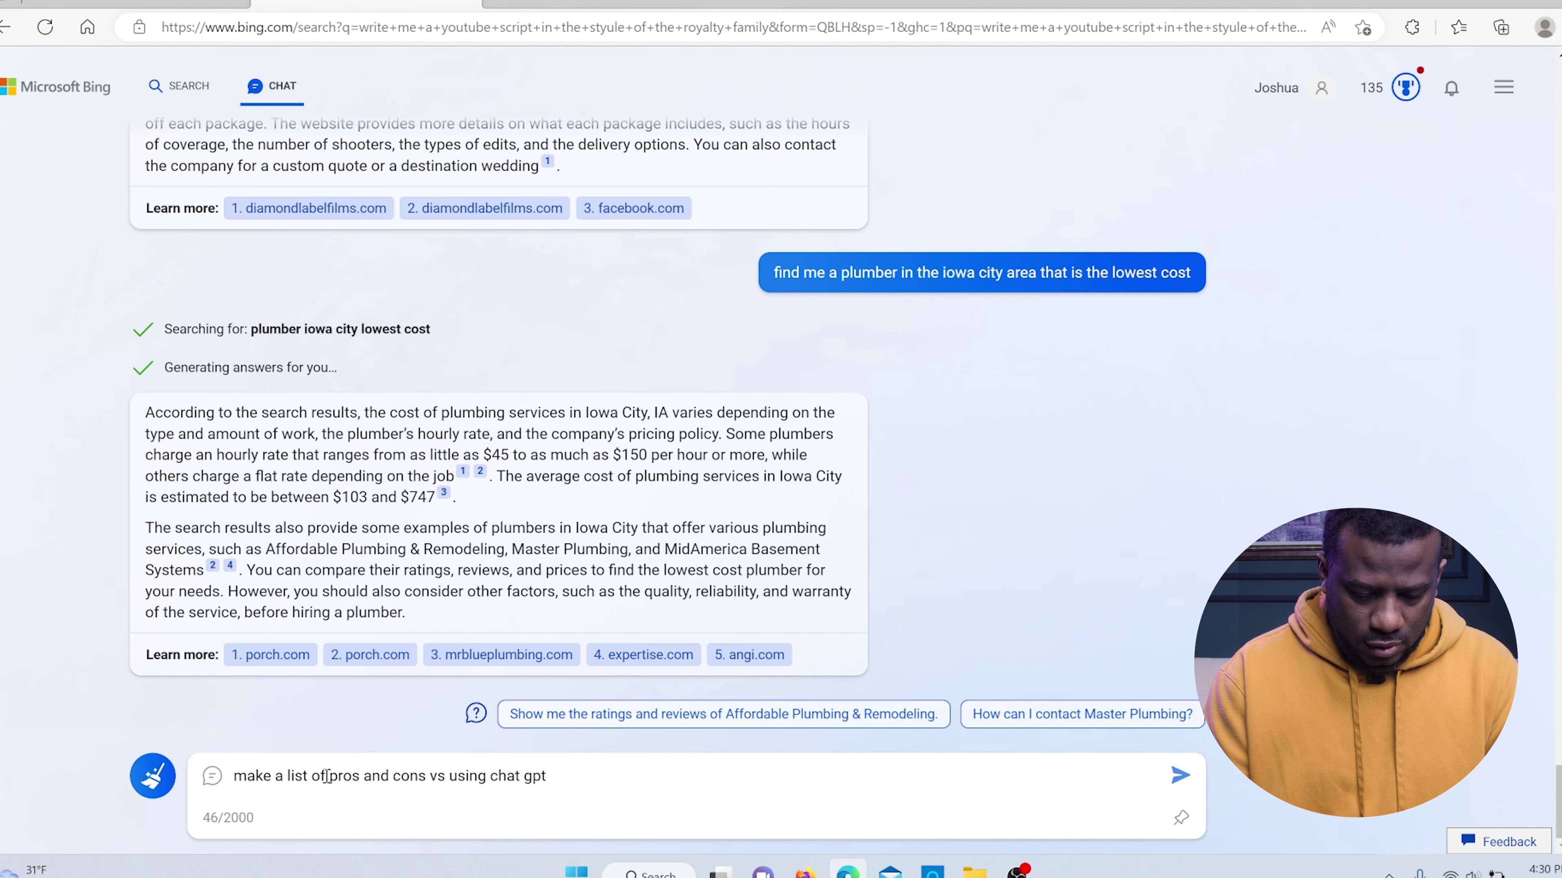
Step: Add 'bing' to the pros-and-cons comparison question, send it, and scroll through the answer
click(428, 776)
text(bing)
key(Return)
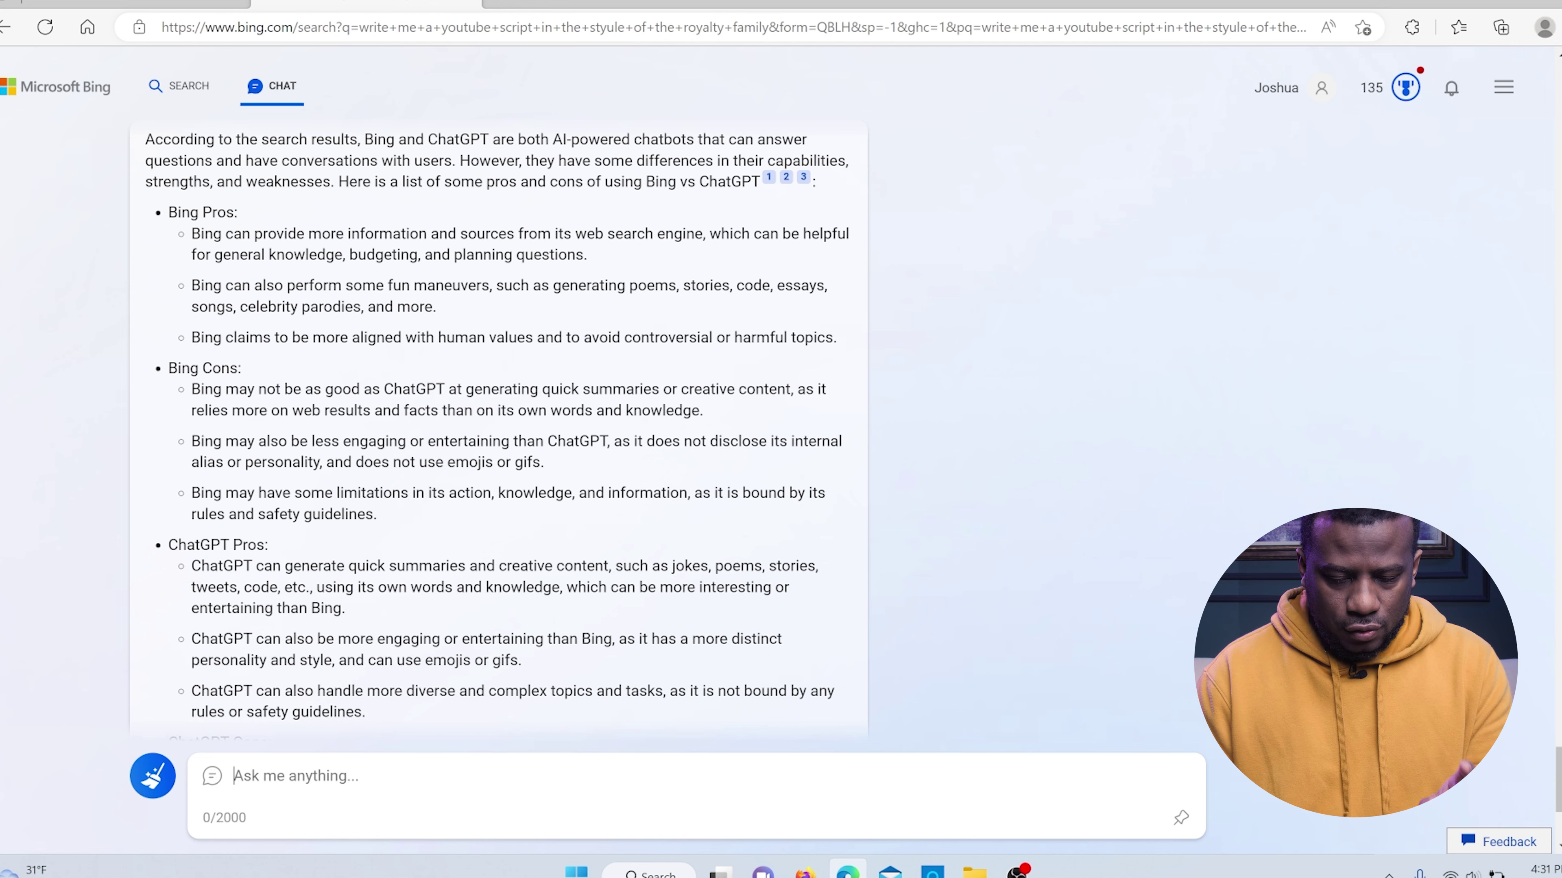
scroll(496, 430, down, 2)
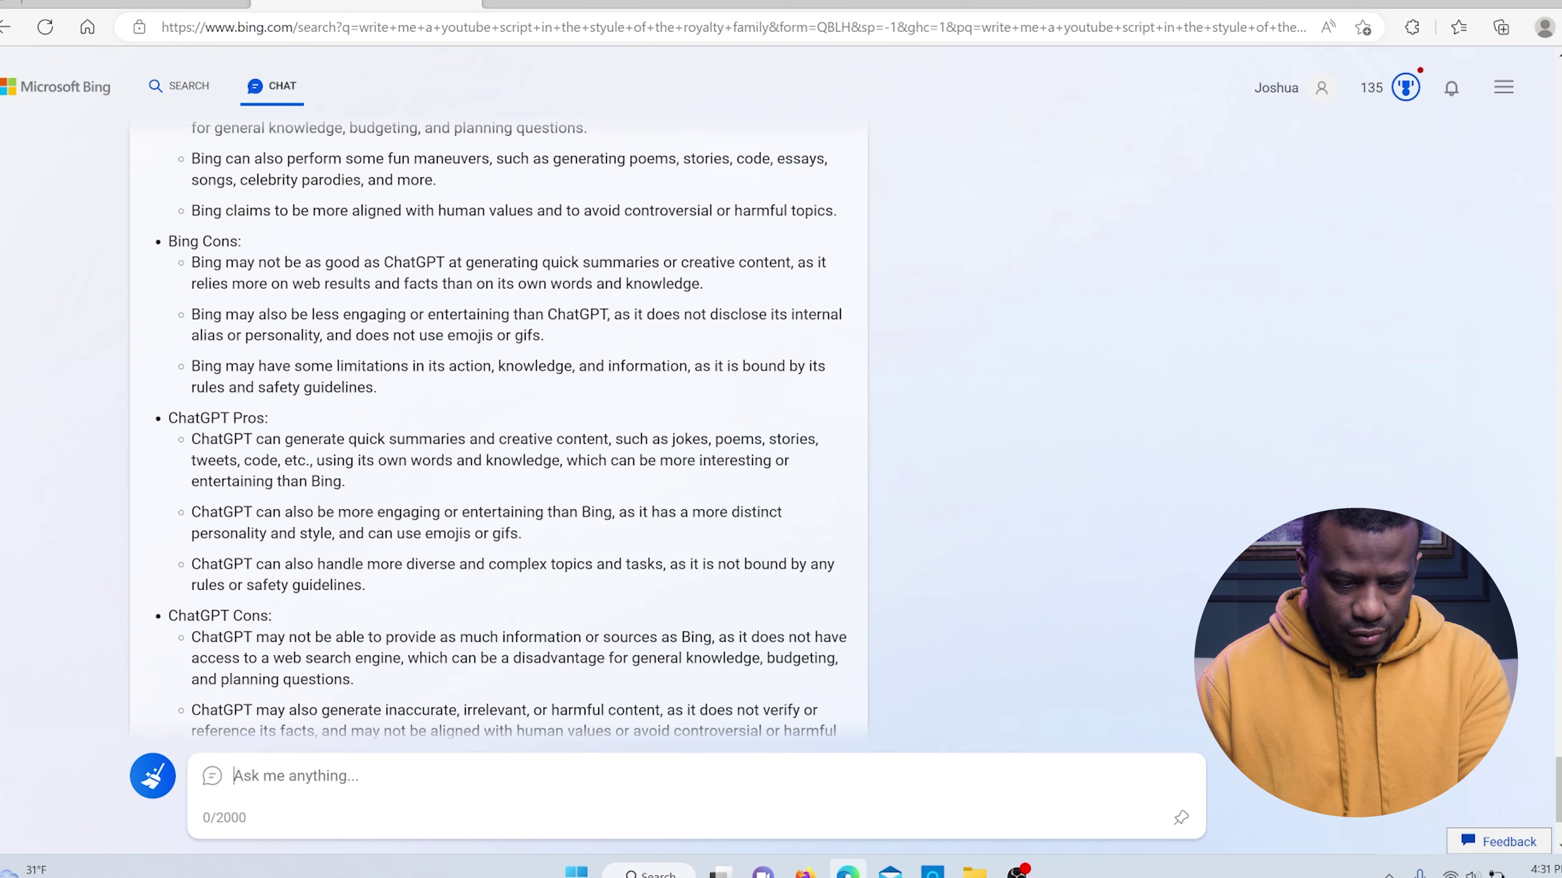
scroll(507, 431, down, 2)
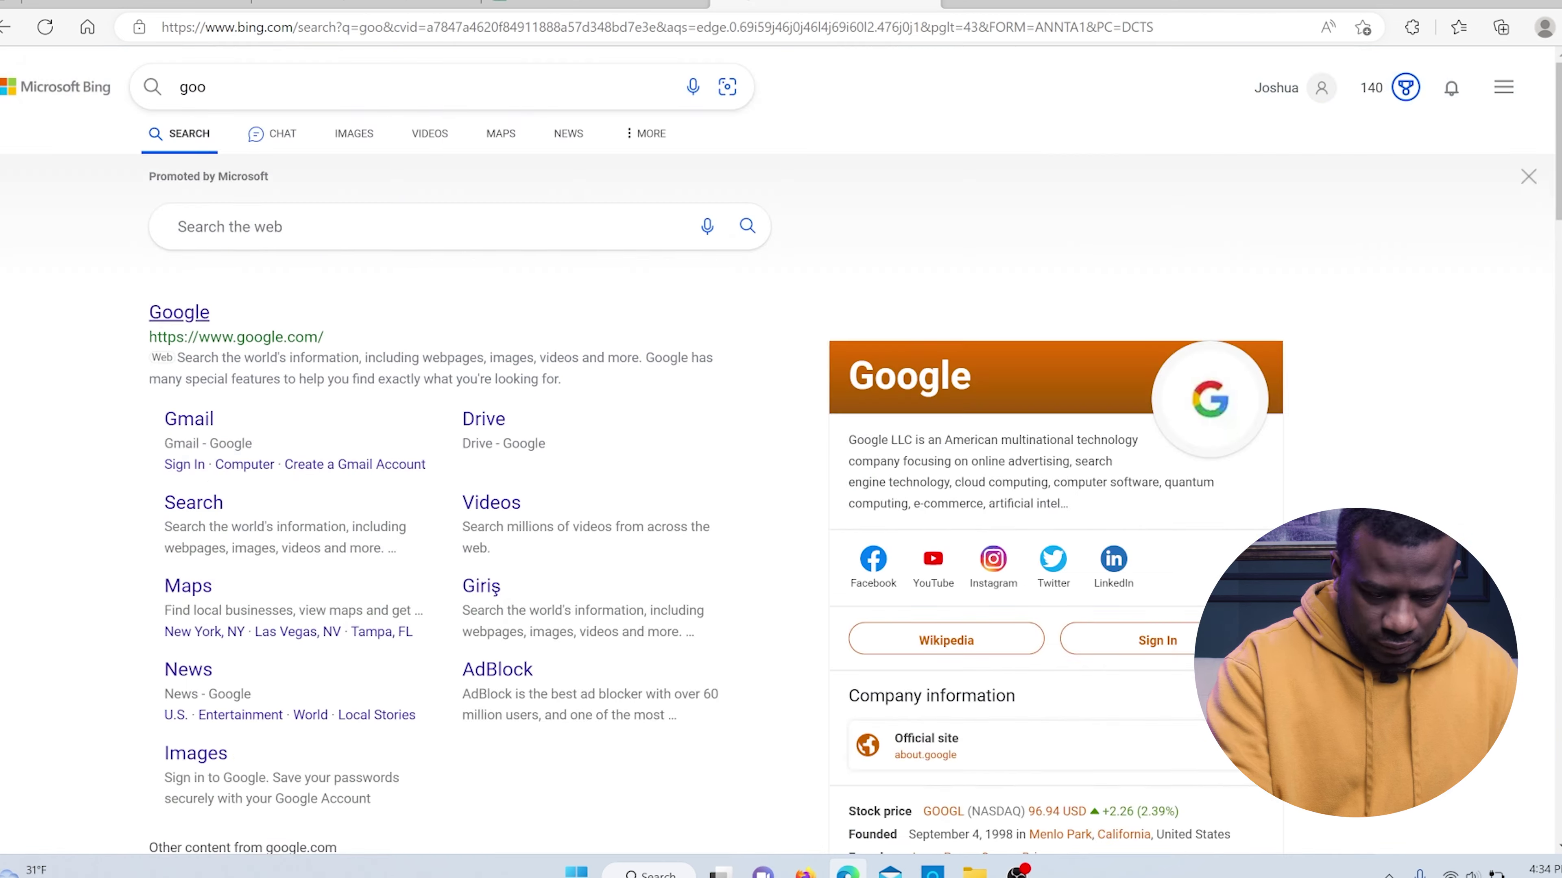
Step: Send 'summarize this article' with the pasted NYTimes Ohio train fire article URL
scroll(781, 449, down, 10)
scroll(781, 449, up, 10)
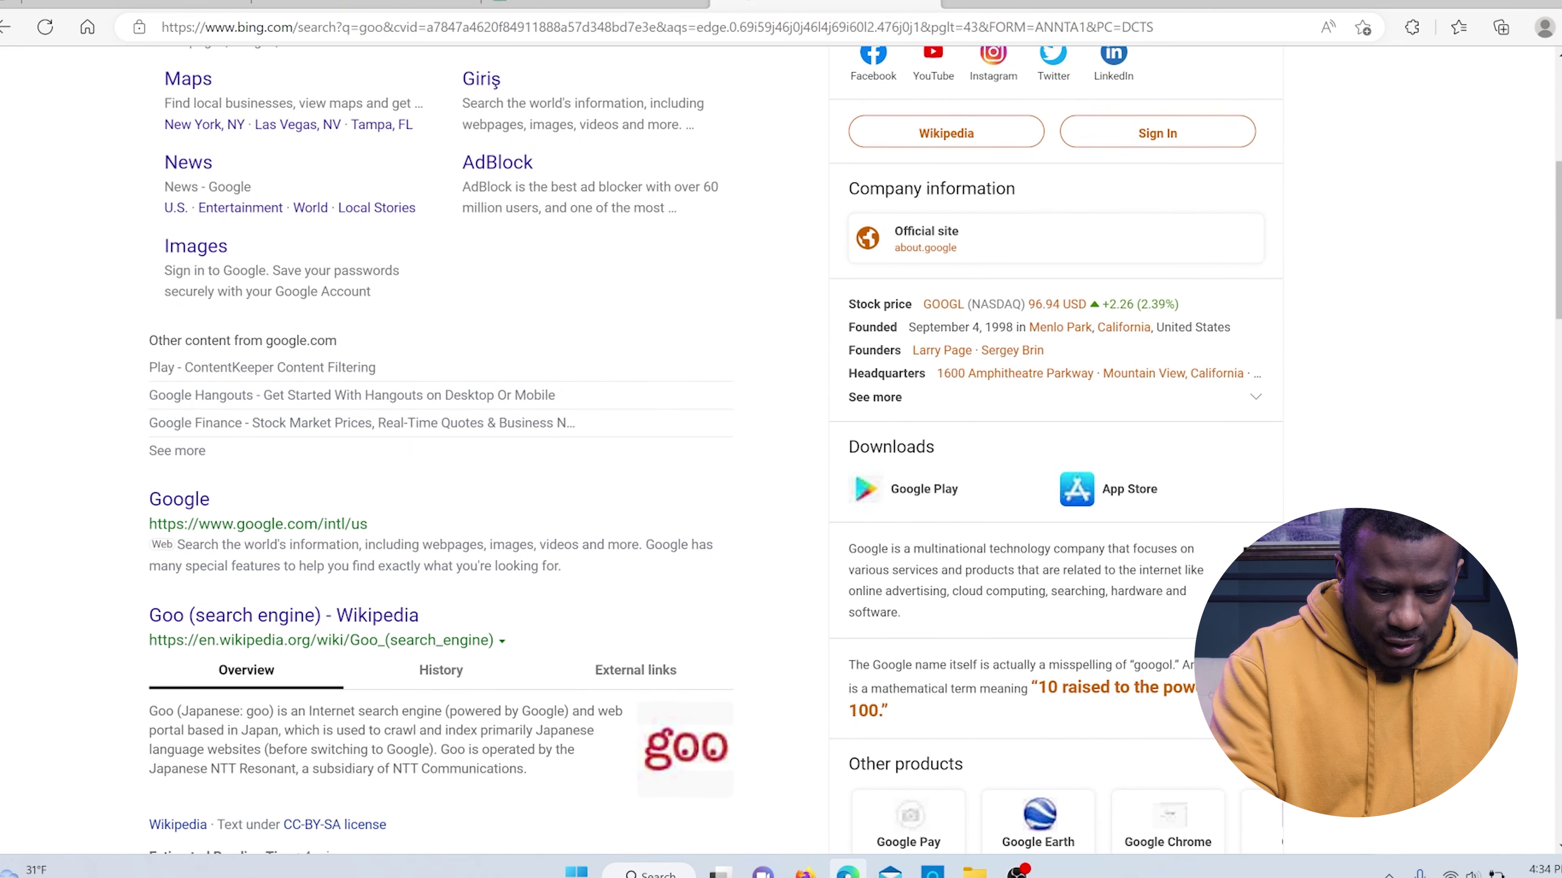
scroll(209, 546, down, 2)
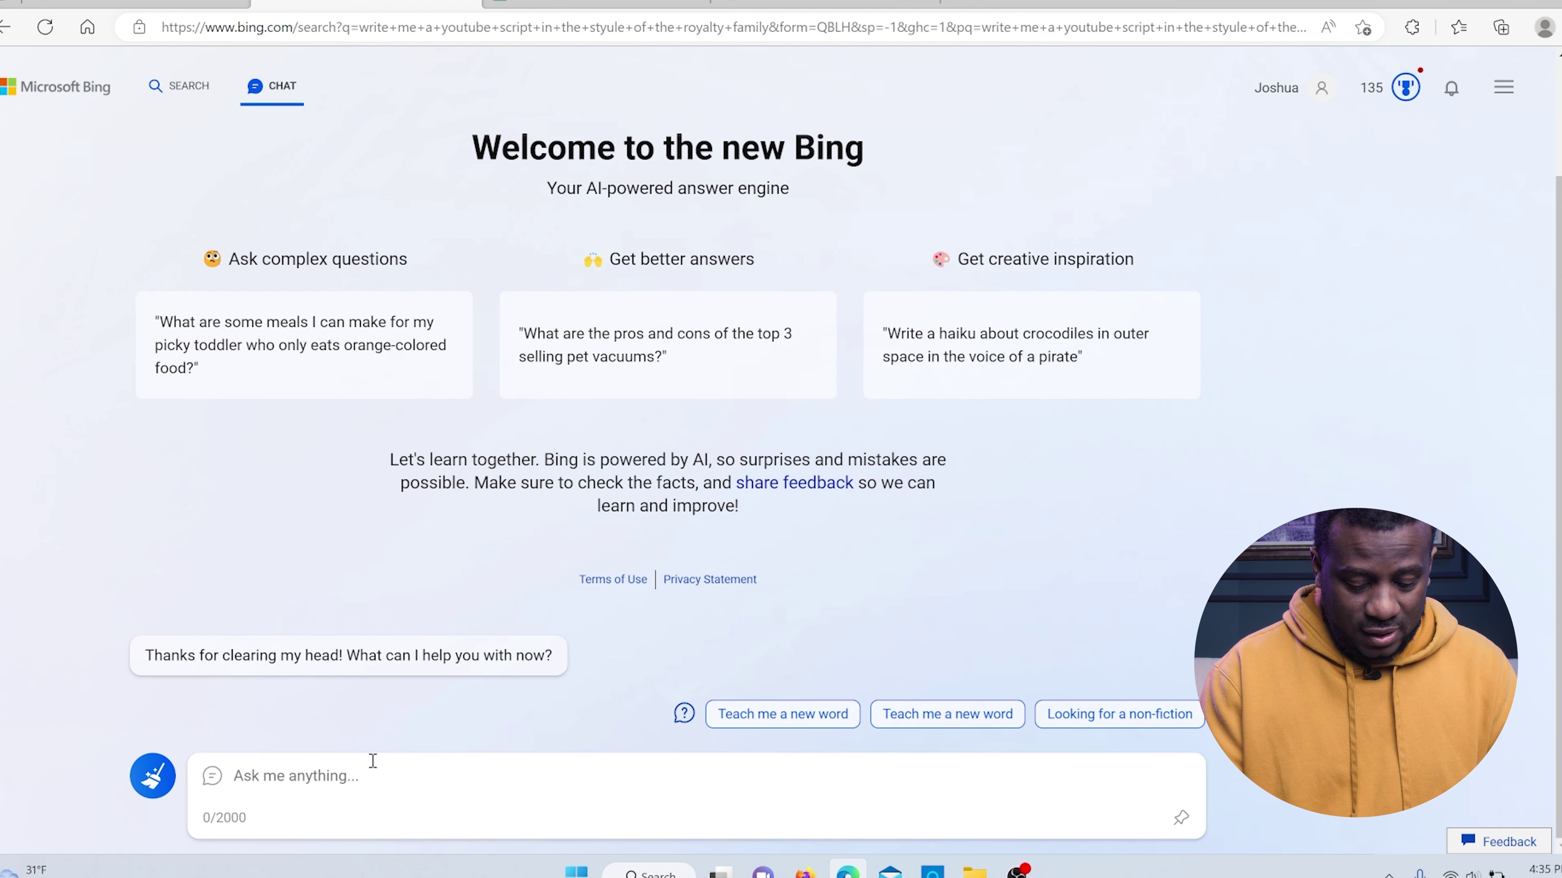
text(summari)
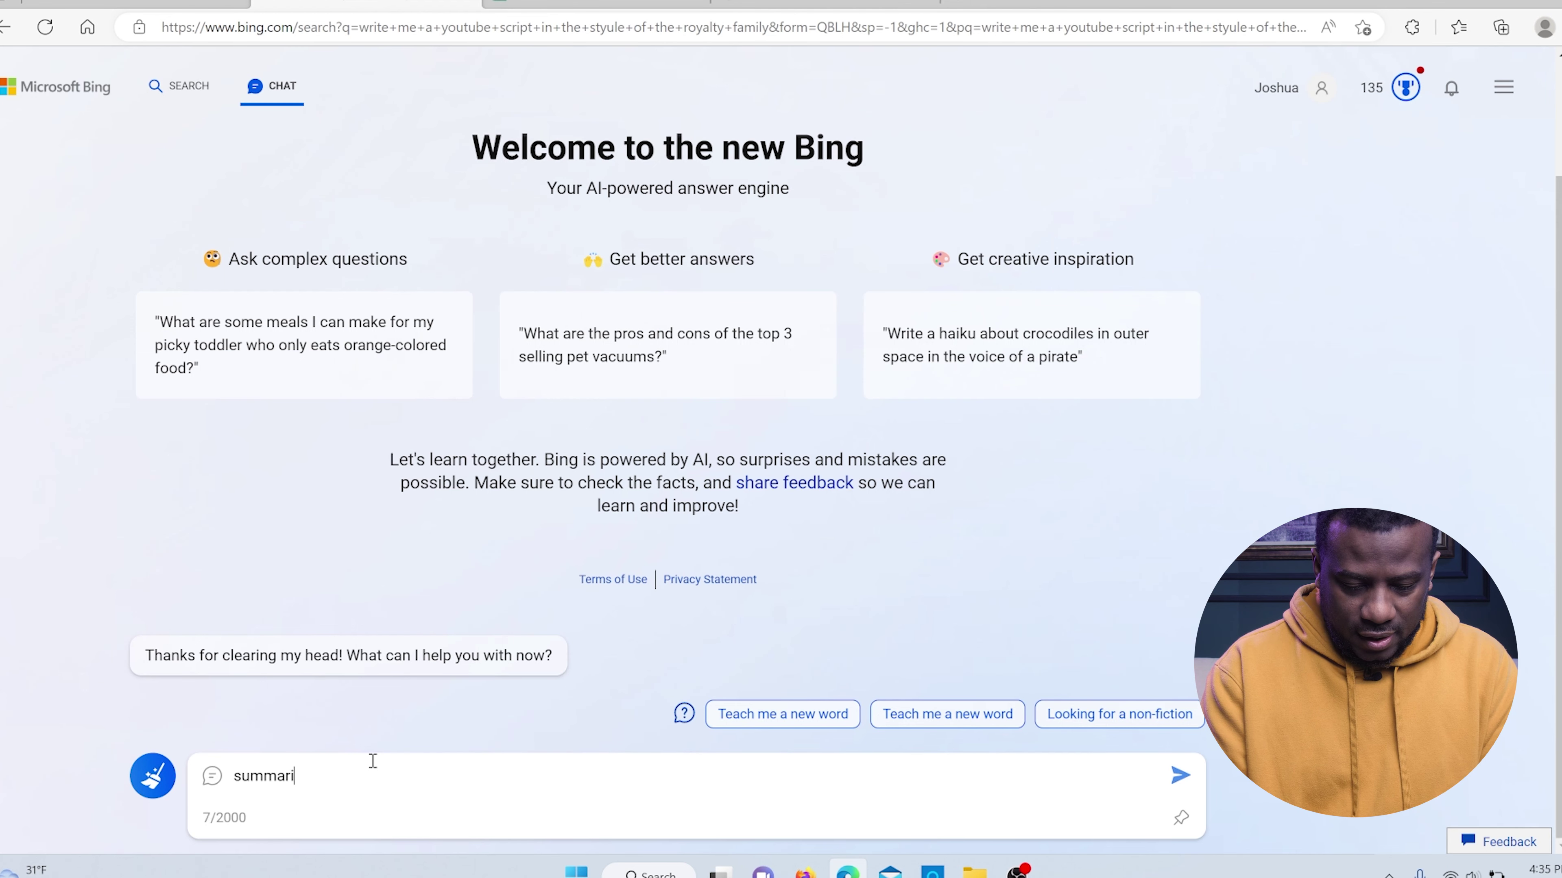
text(ze this)
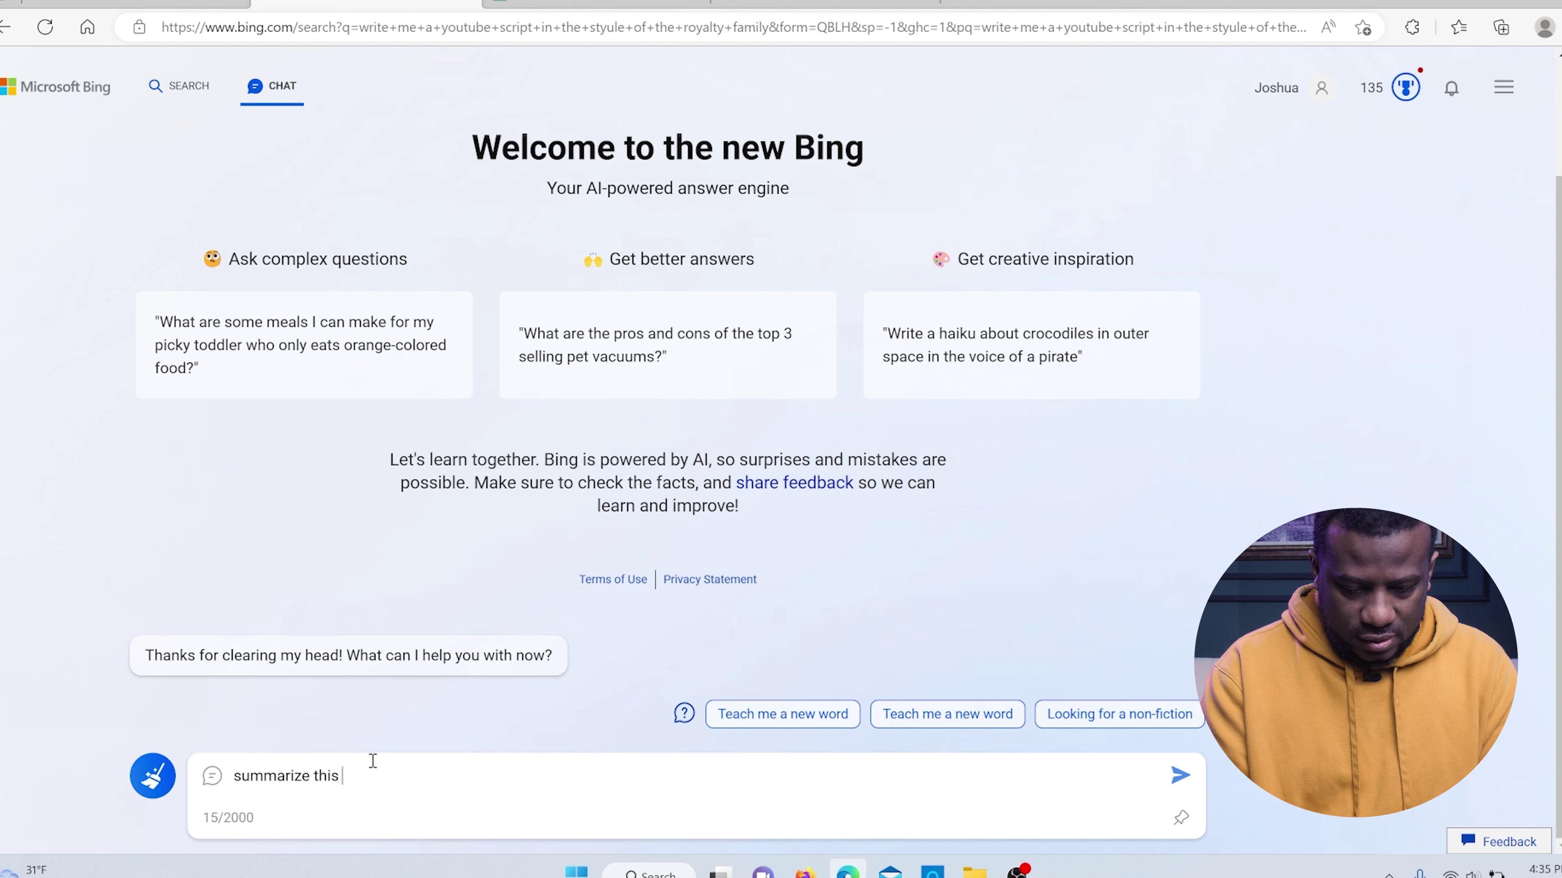
text( article)
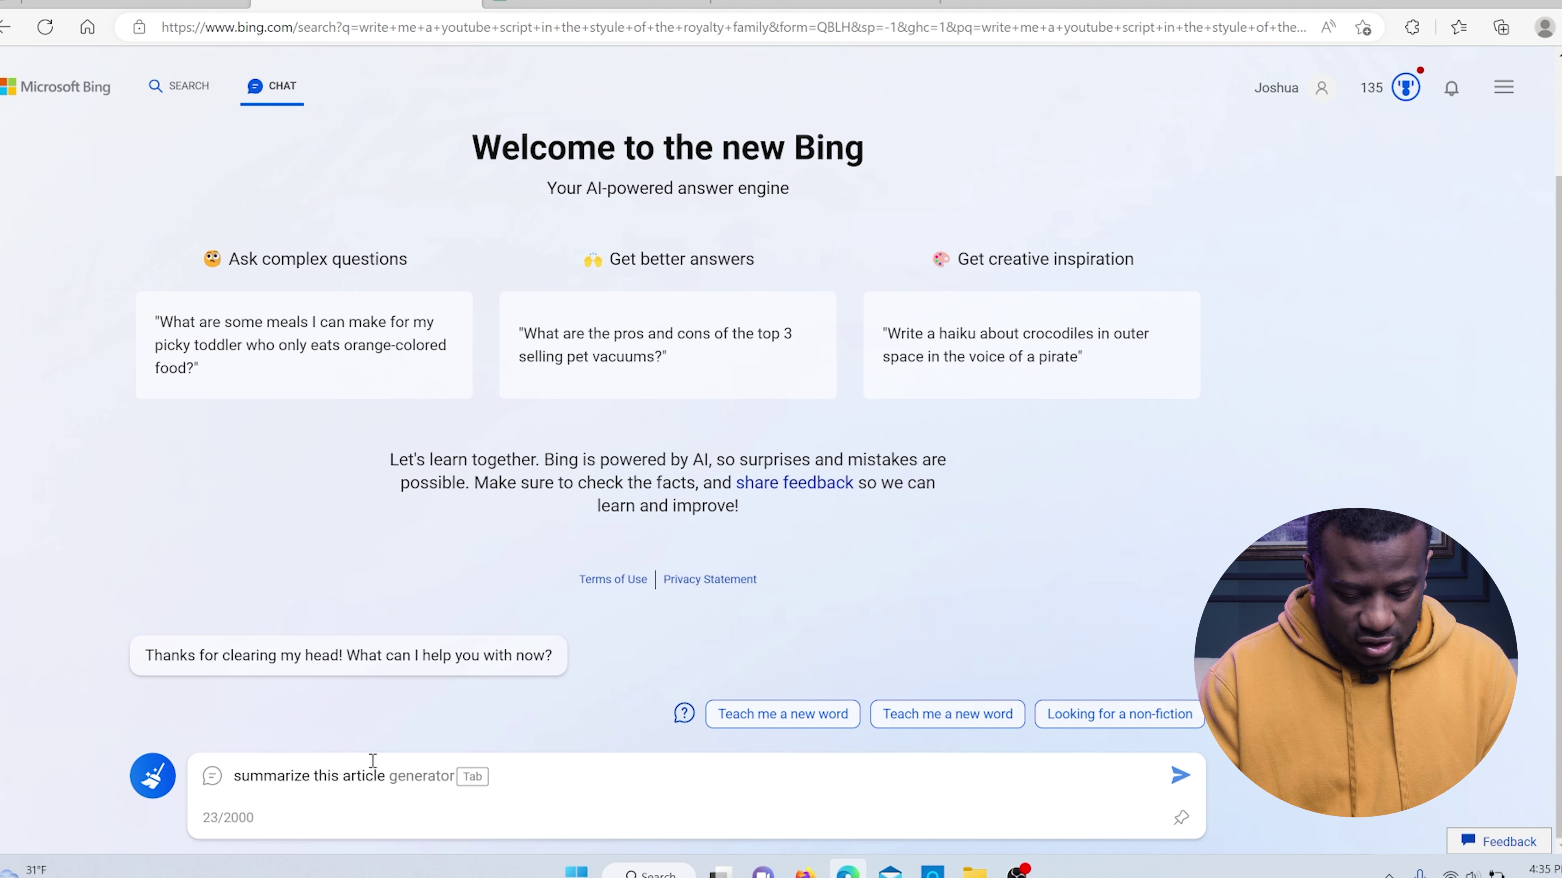
text(https://www.nytimes.com/2023/02/15/climate/ohio-train-fire-toxic-chemicals.html)
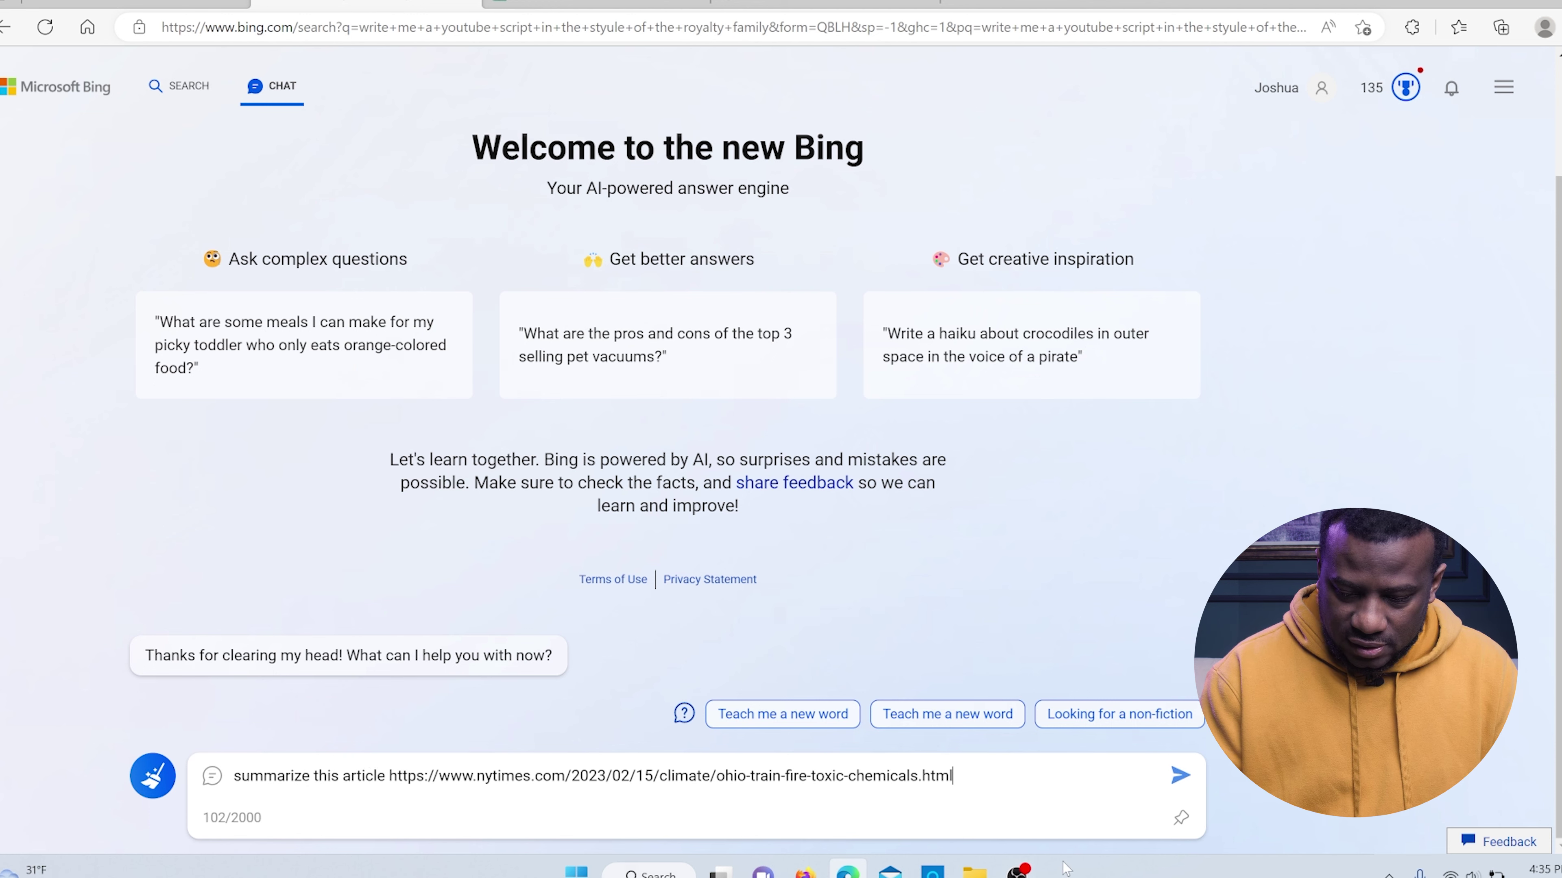
click(1172, 775)
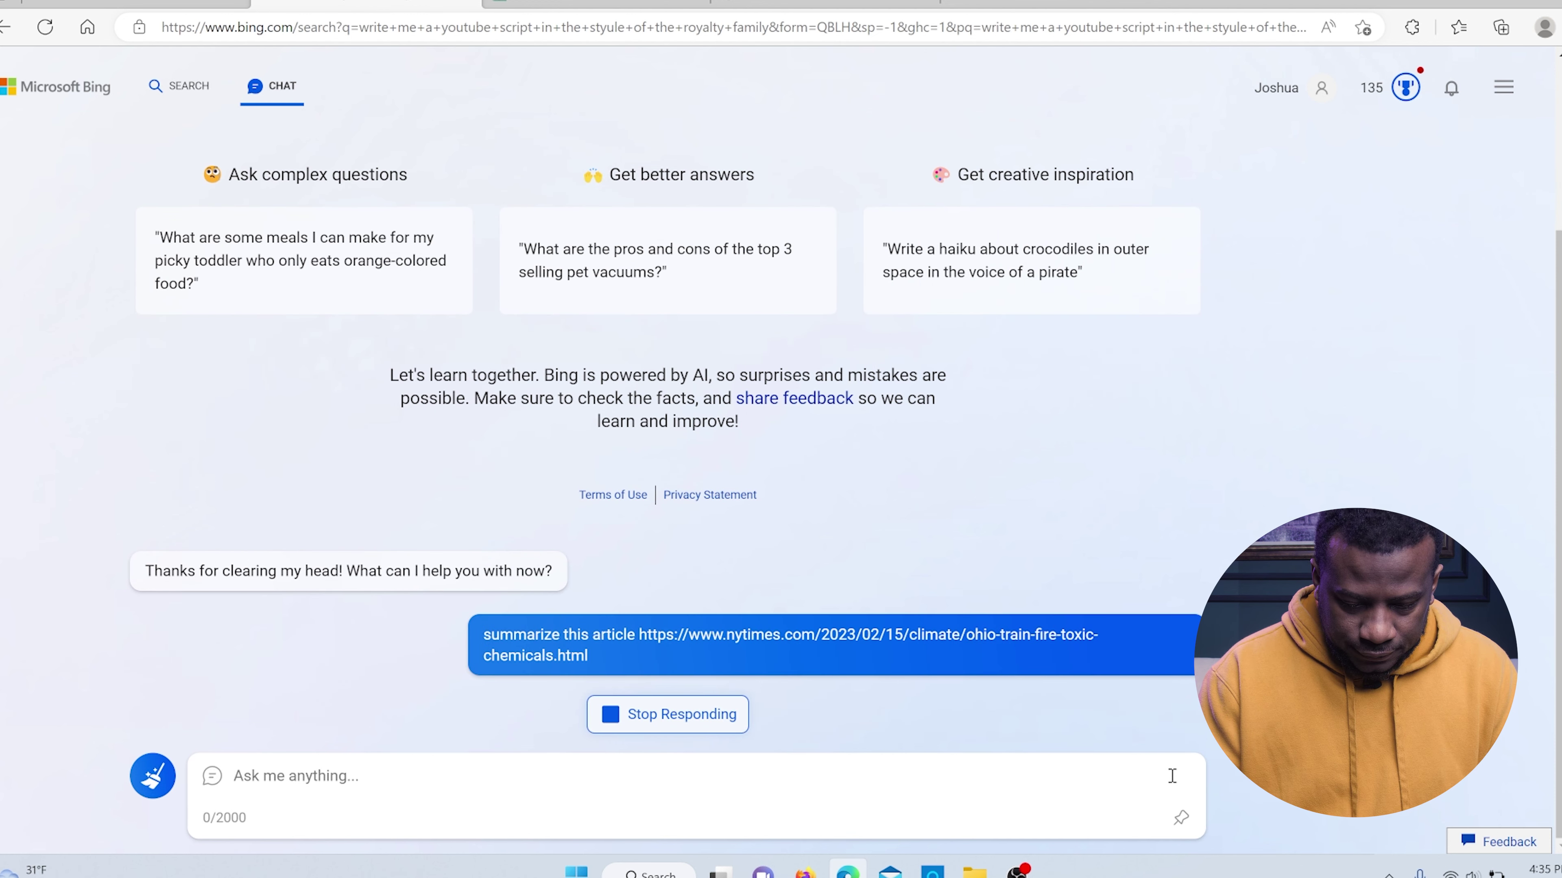